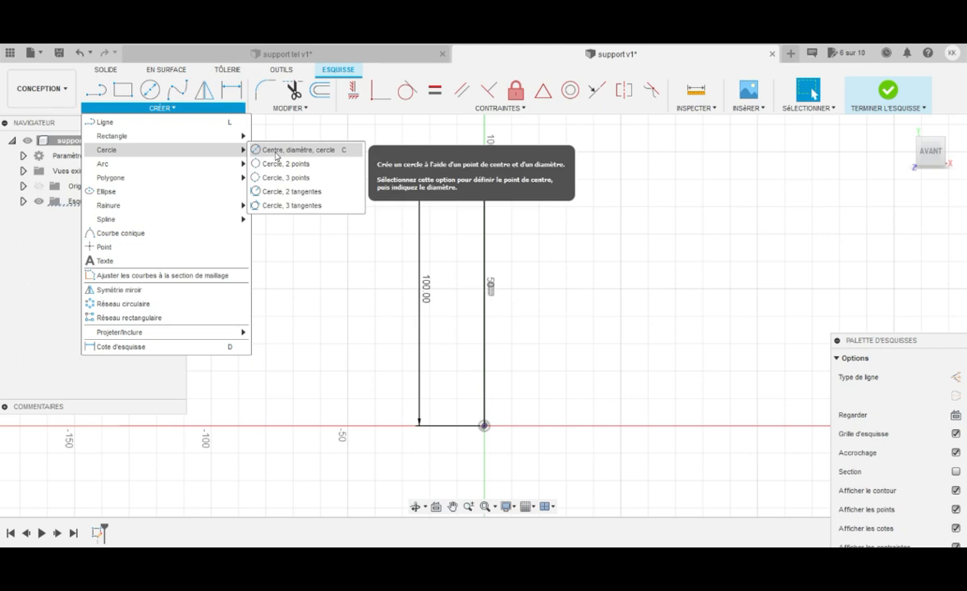
Step: Draw a 30 mm diameter circle centred on the upper end of the vertical 100 mm line
click(257, 151)
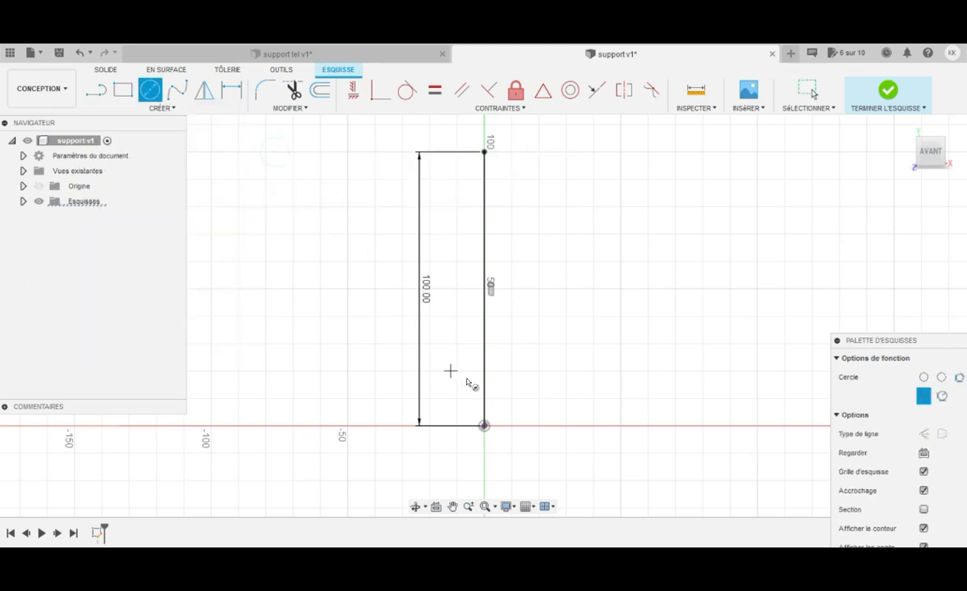
click(485, 153)
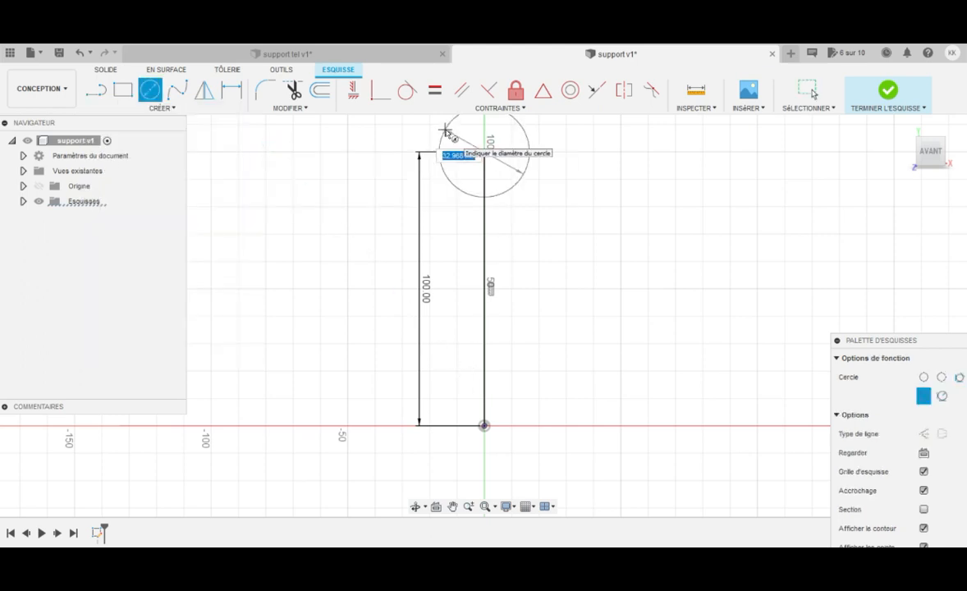
text(30)
key(Return)
key(Escape)
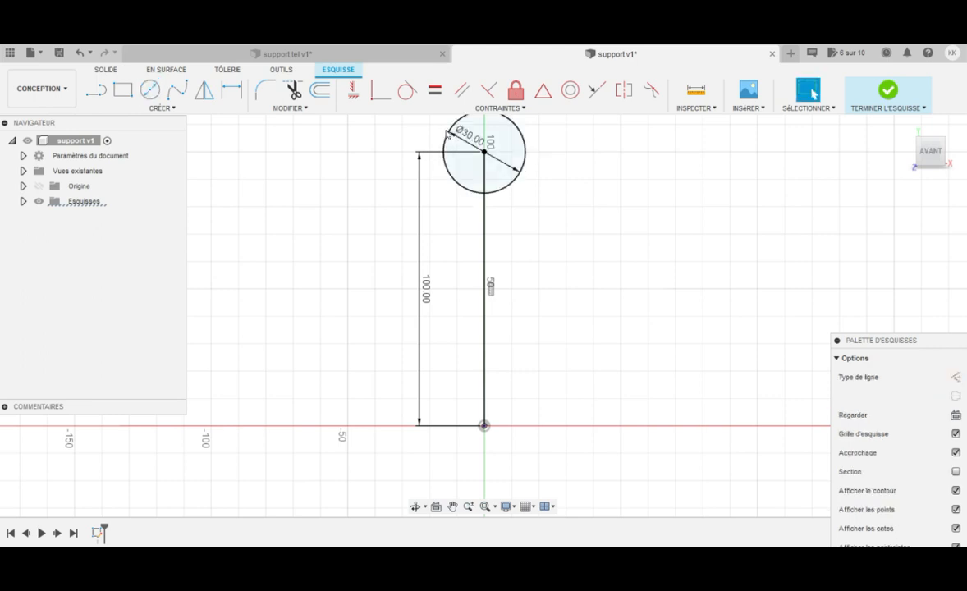
Step: Draw a 100 mm vertical line upward from the horizontal axis, left of the existing vertical line and the circle
click(95, 89)
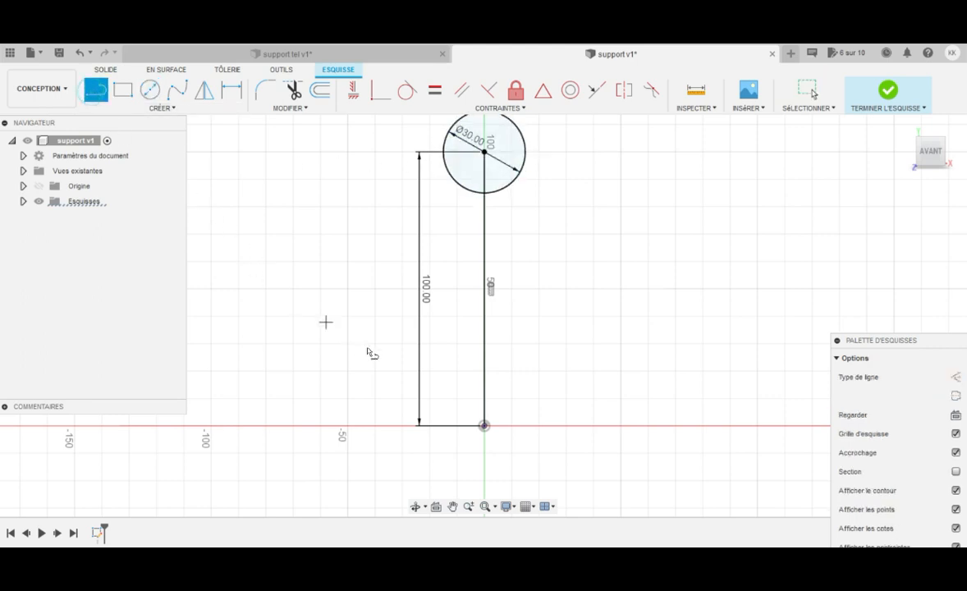
click(401, 422)
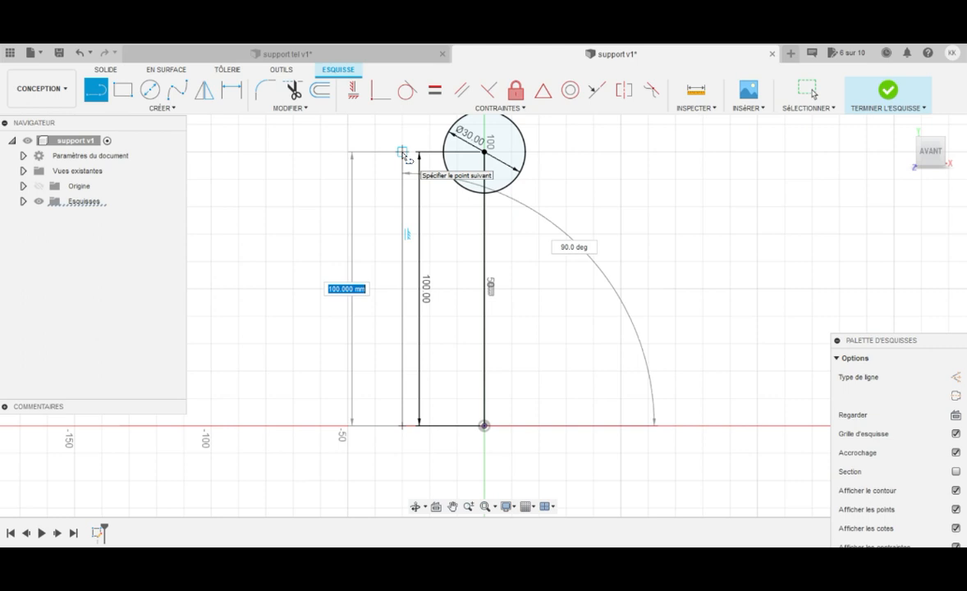
text(100)
key(Return)
key(Escape)
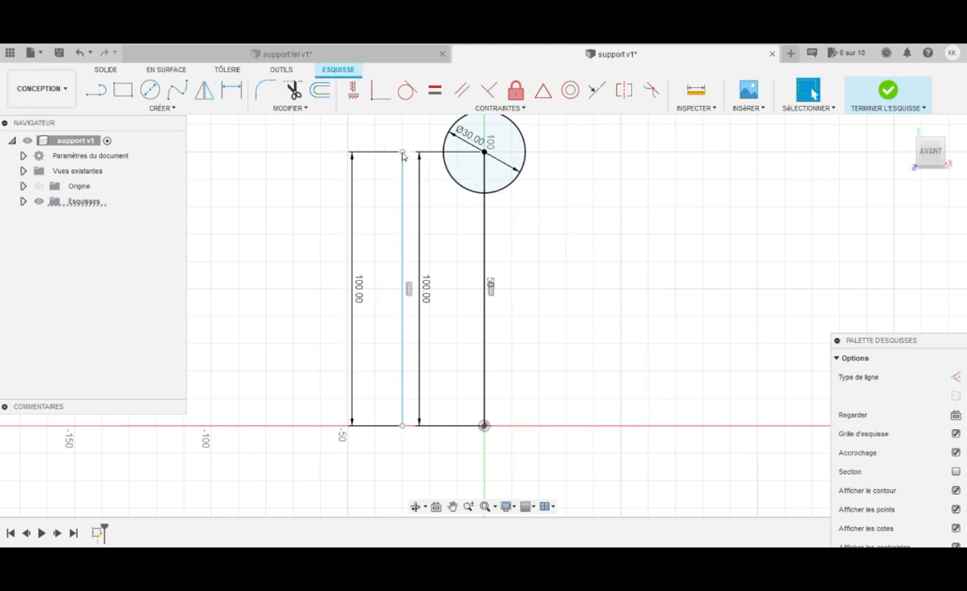
Step: Apply a tangent constraint between the new left vertical line and the 30 mm circle
click(406, 91)
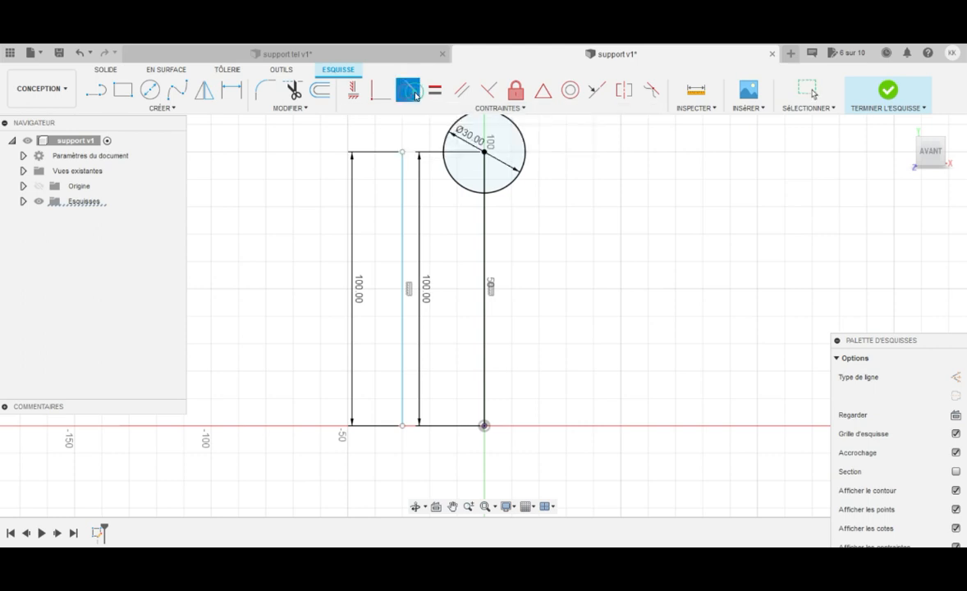
click(411, 170)
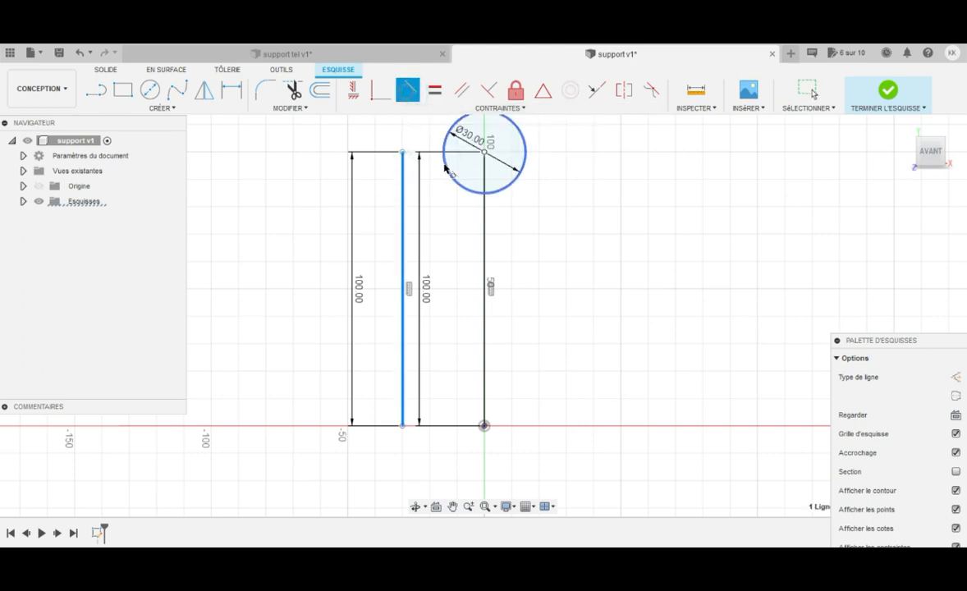
click(445, 146)
Step: Draw a 75 mm horizontal base line to the right from the lower end of the left vertical line
click(96, 90)
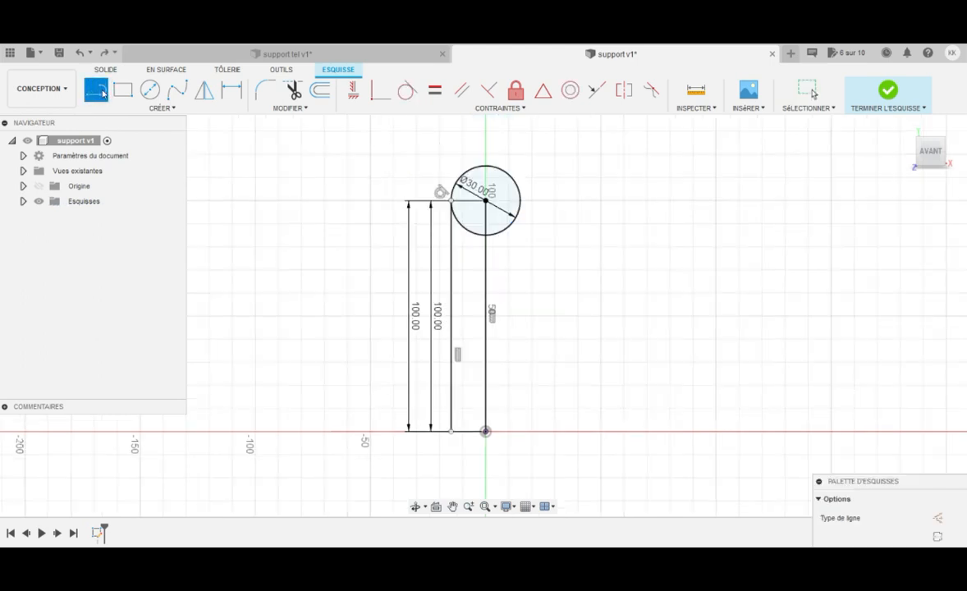
click(451, 431)
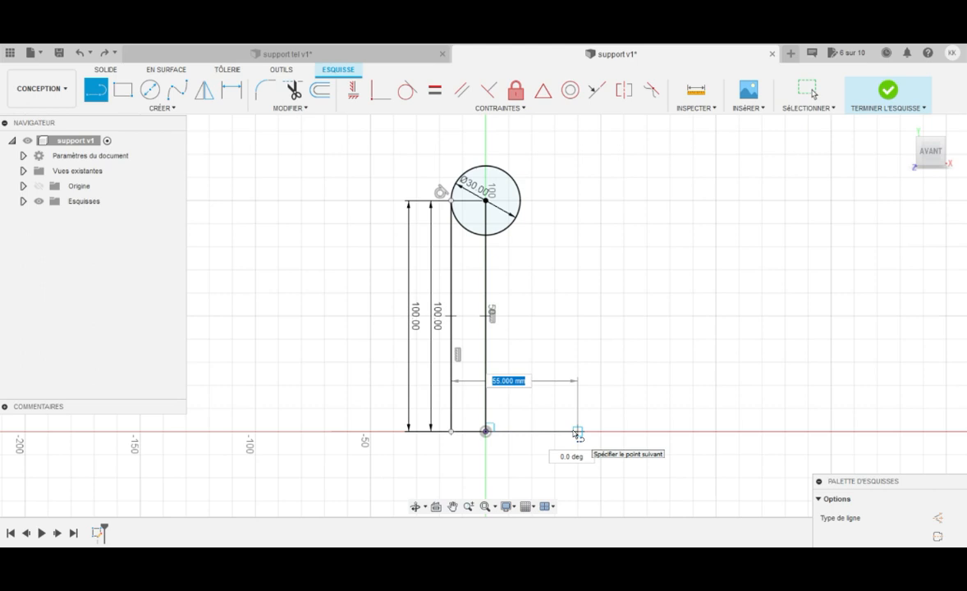
text(7)
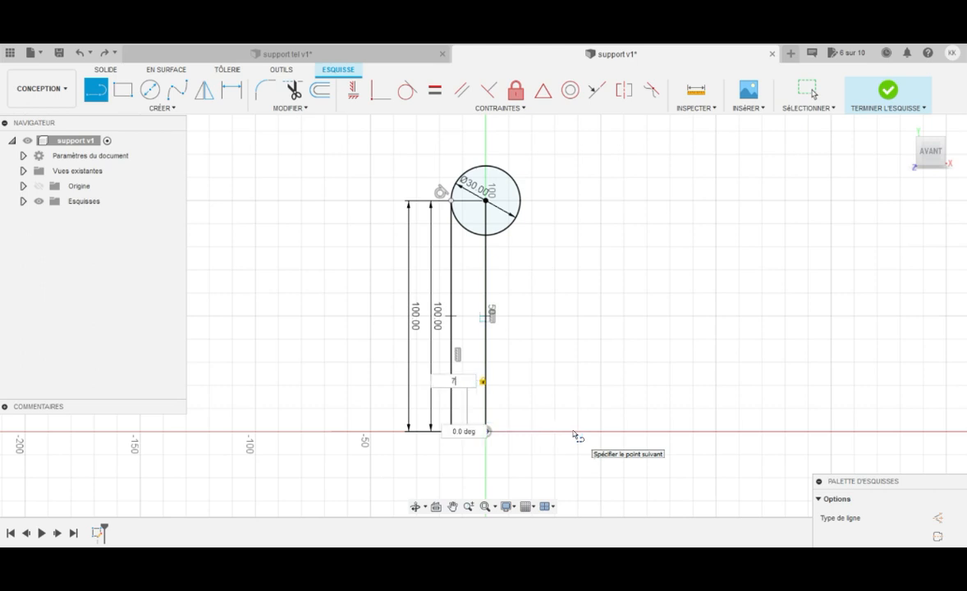
text(5)
key(Return)
key(Escape)
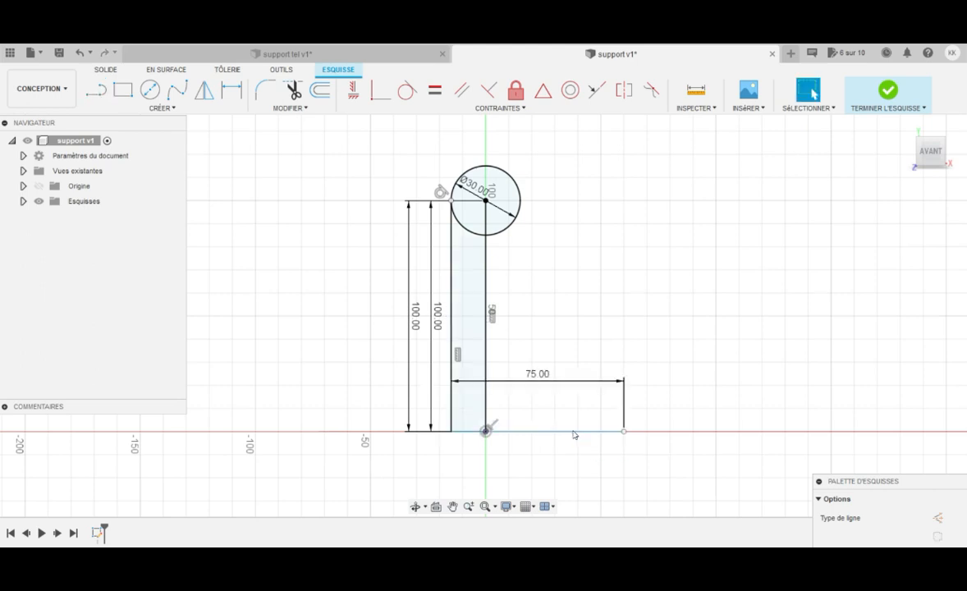
click(622, 433)
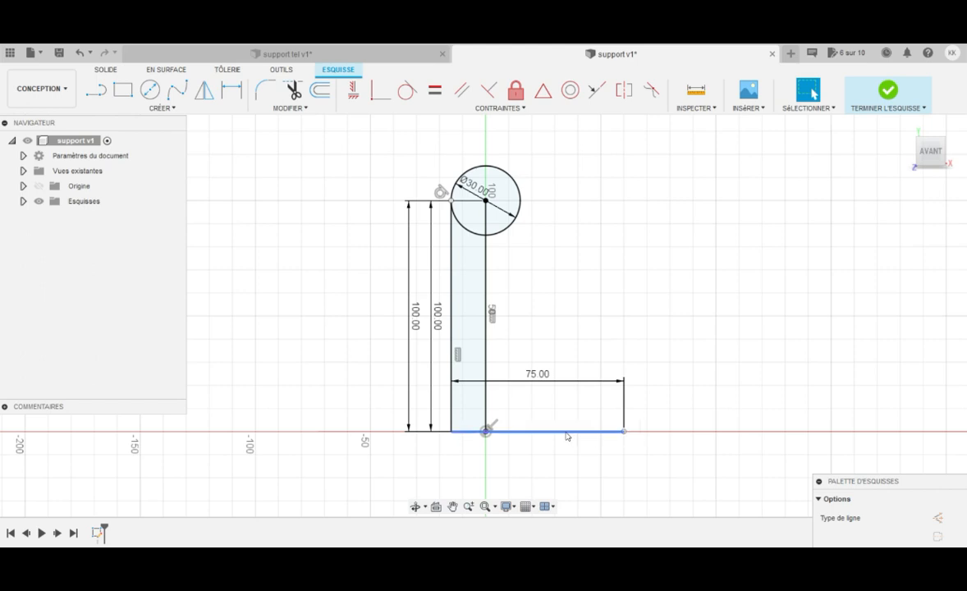
click(545, 395)
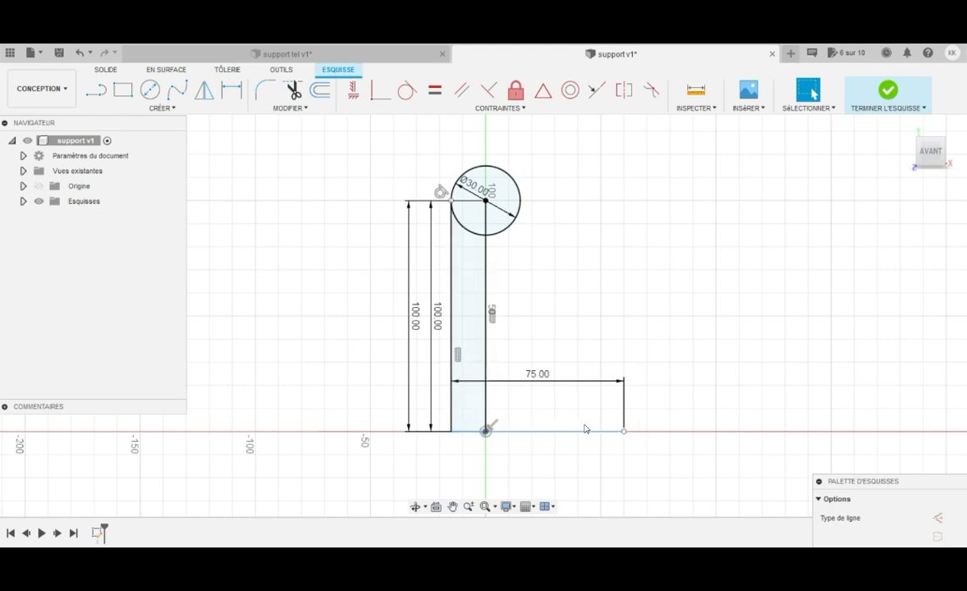
Step: Draw a horizontal line about 120 mm long across the profile, about 20 mm above the base line, and convert it to construction
click(97, 89)
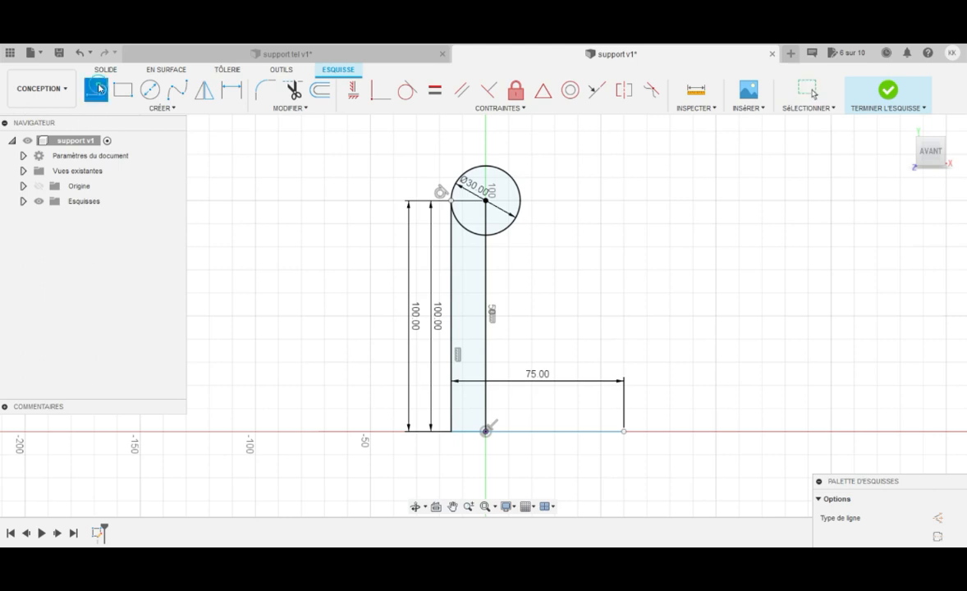
click(394, 385)
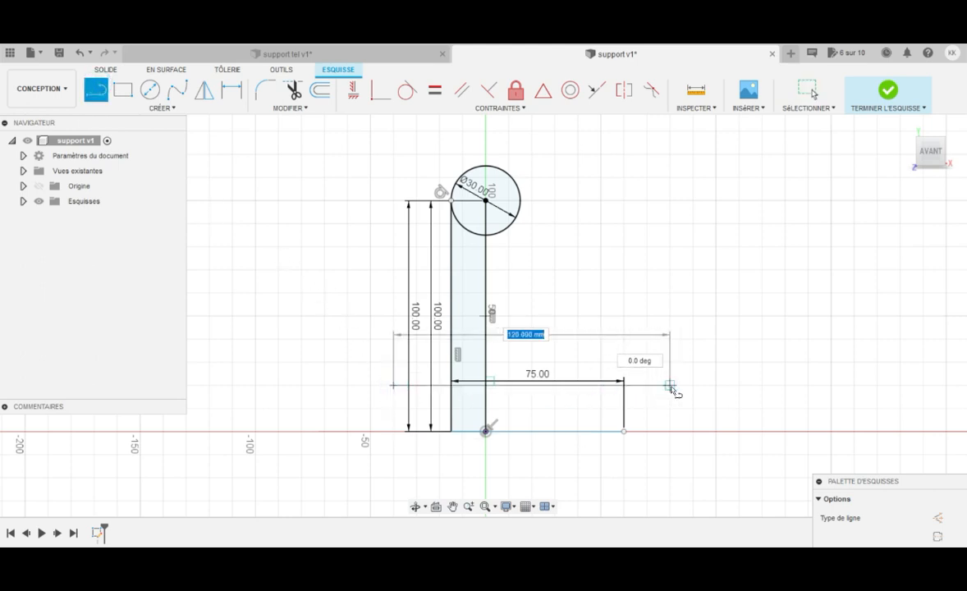
click(670, 386)
key(Escape)
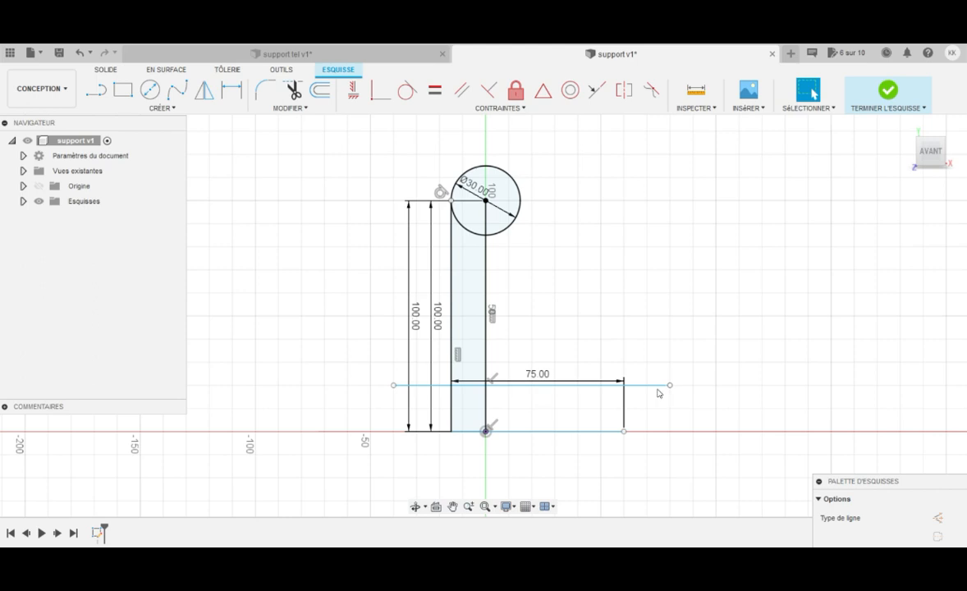
click(658, 386)
mouse_move(918, 482)
mouse_down()
mouse_move(833, 349)
mouse_move(884, 247)
mouse_up()
click(904, 285)
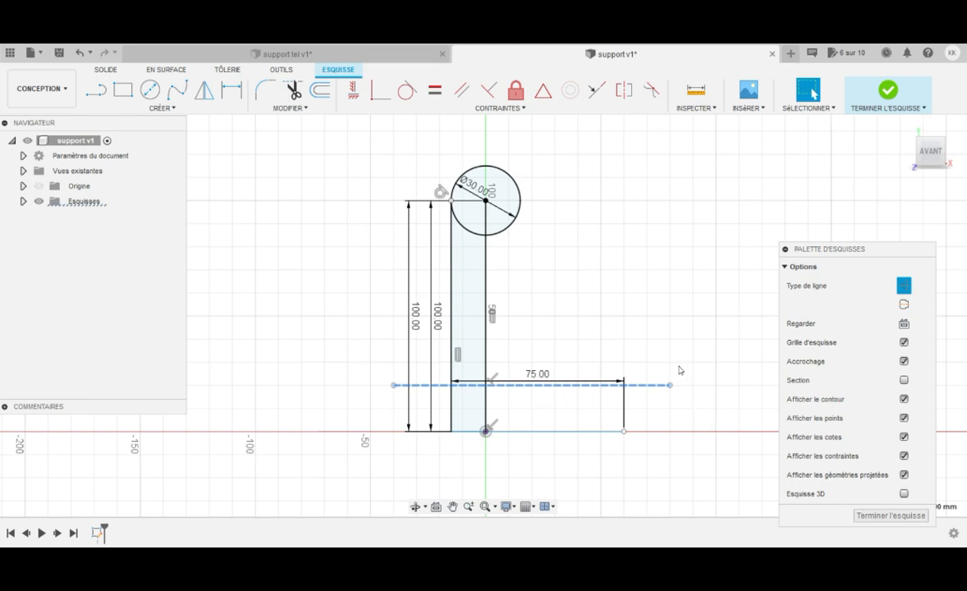
Step: Dimension the horizontal construction line 25 mm above the base line
key(d)
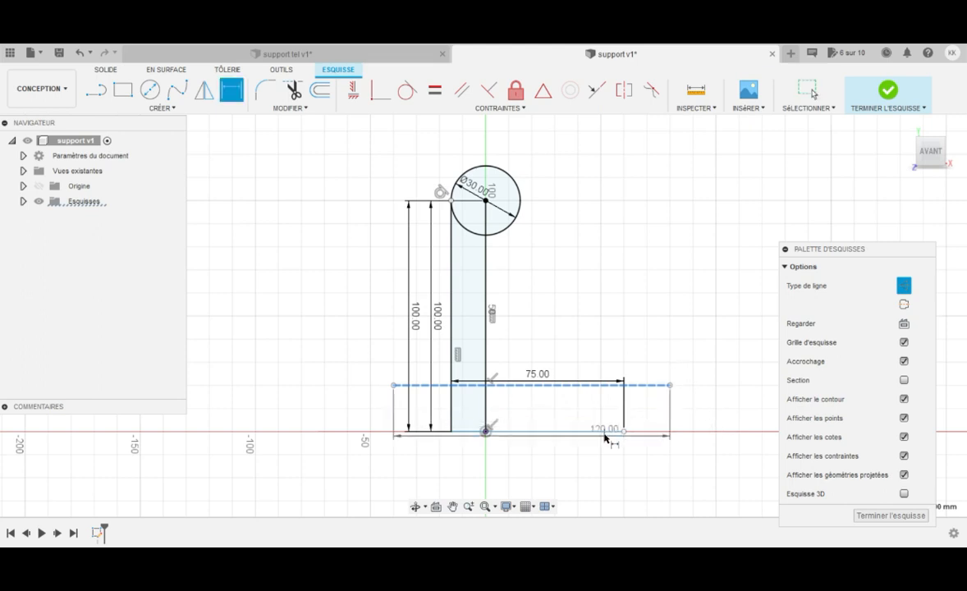
click(600, 433)
click(674, 408)
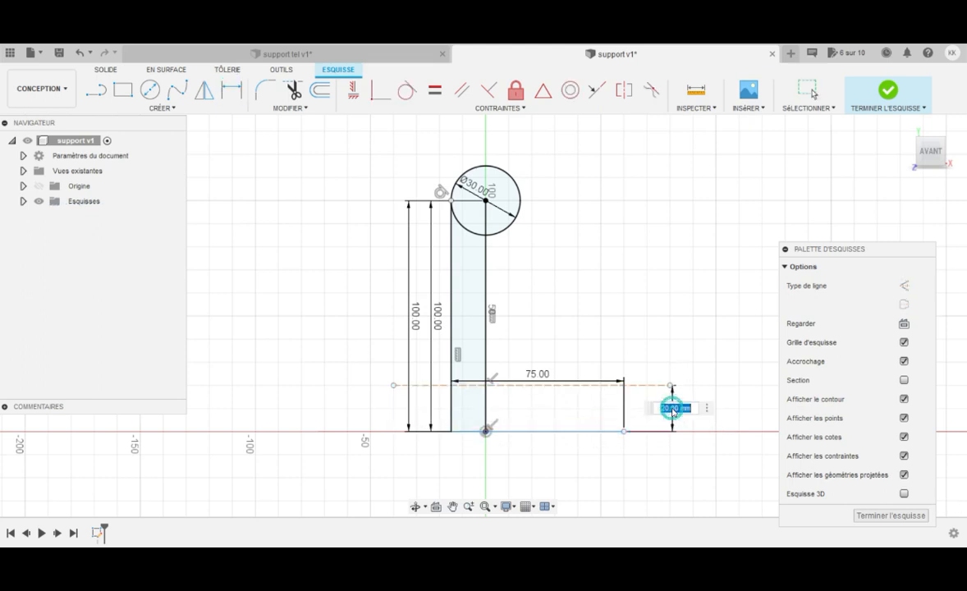
text(25)
key(Return)
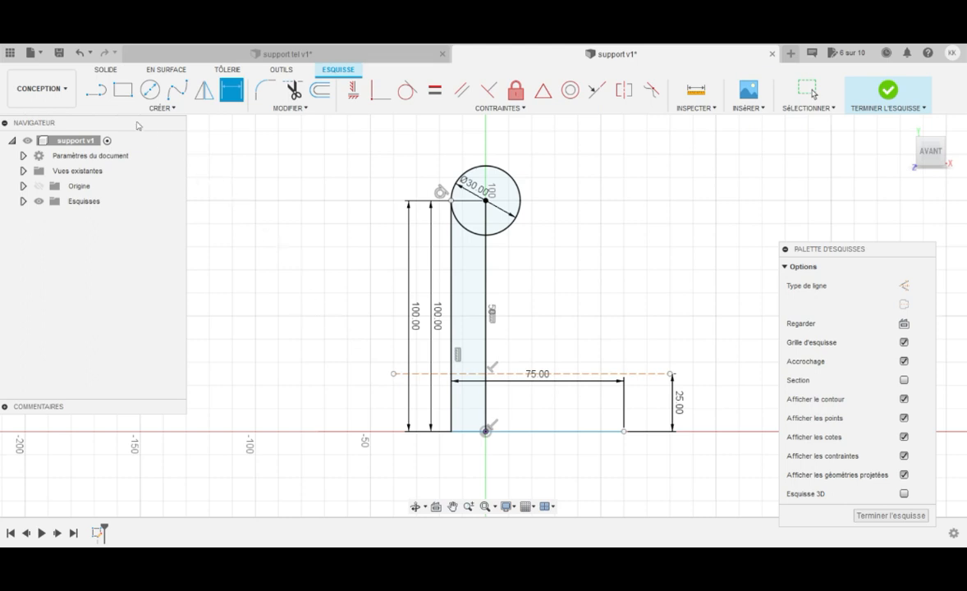
Step: Draw a vertical line about 60 mm long through the right end of the base line and convert it to construction
click(96, 90)
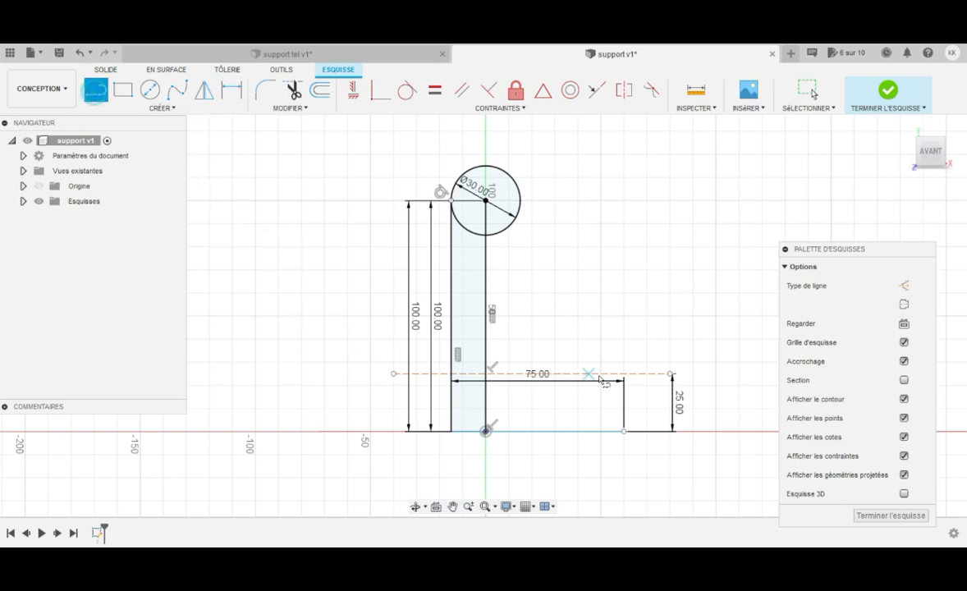
click(624, 339)
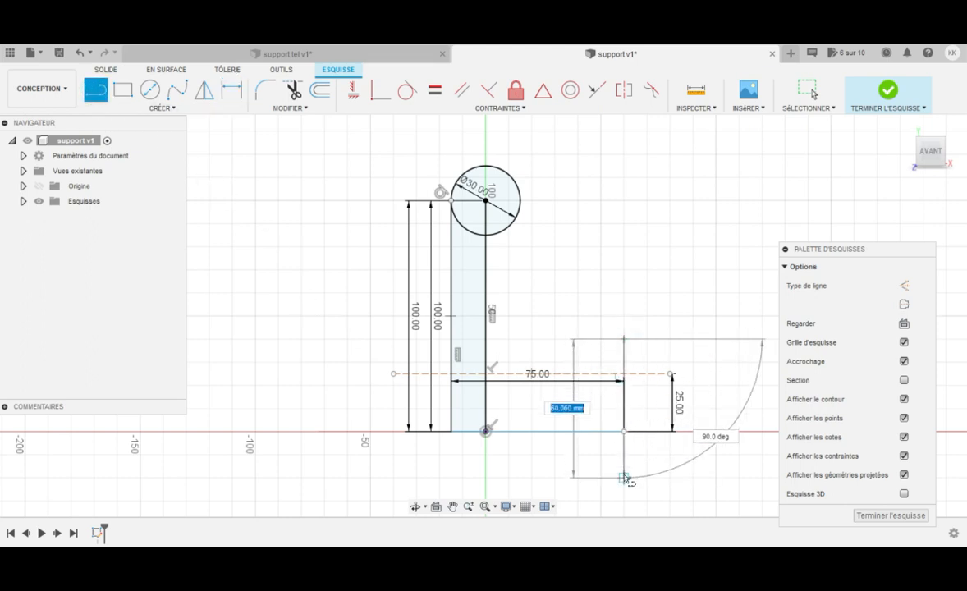
click(624, 431)
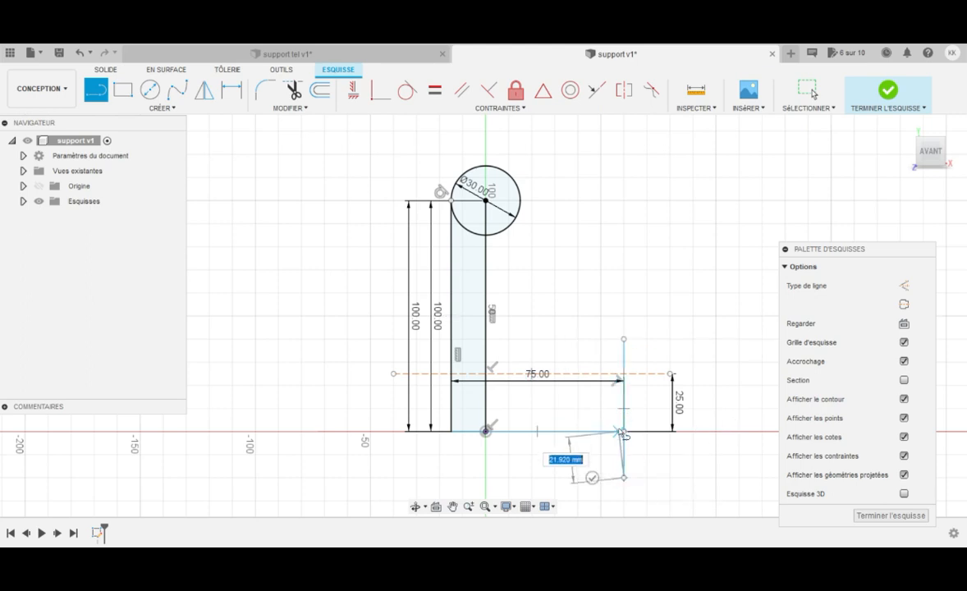
click(624, 477)
key(Escape)
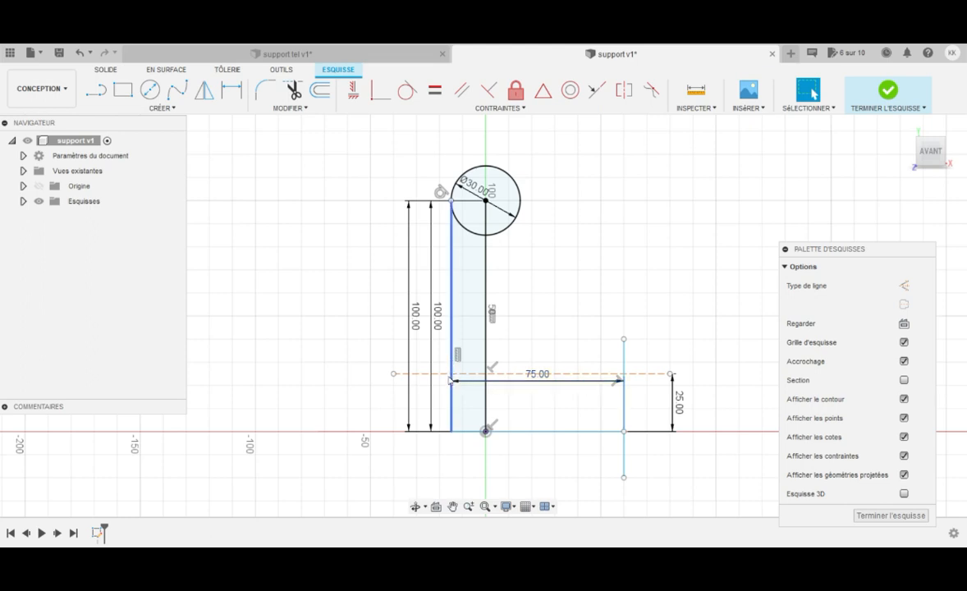
click(624, 406)
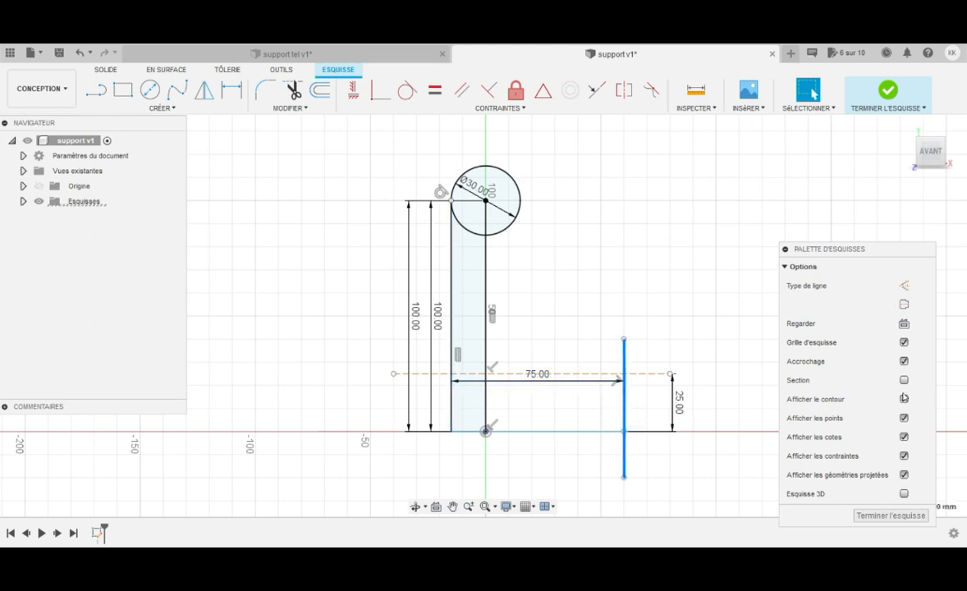
click(904, 285)
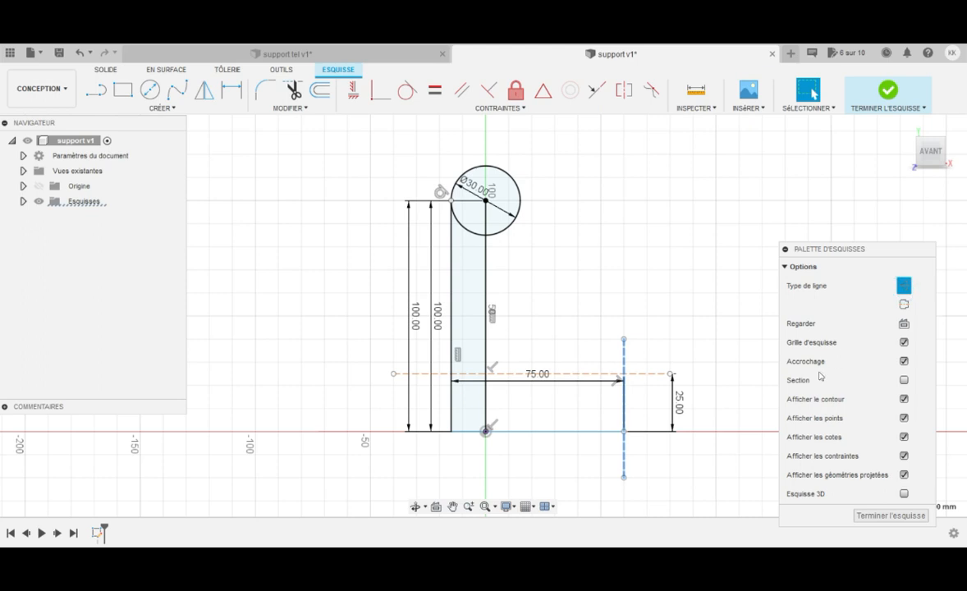
click(600, 317)
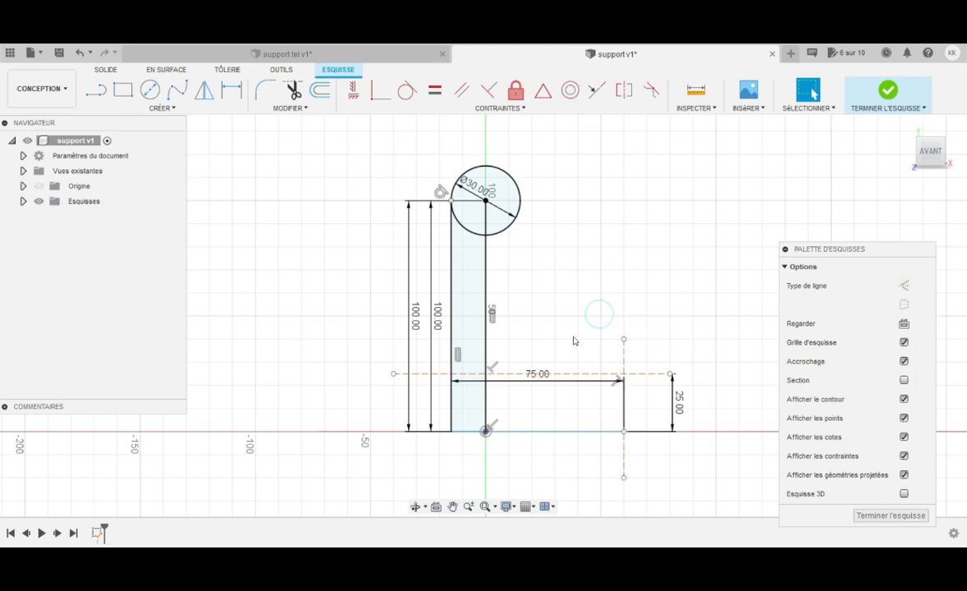
Step: Dimension the distance between the left vertical line and the vertical construction line at 75 mm
key(d)
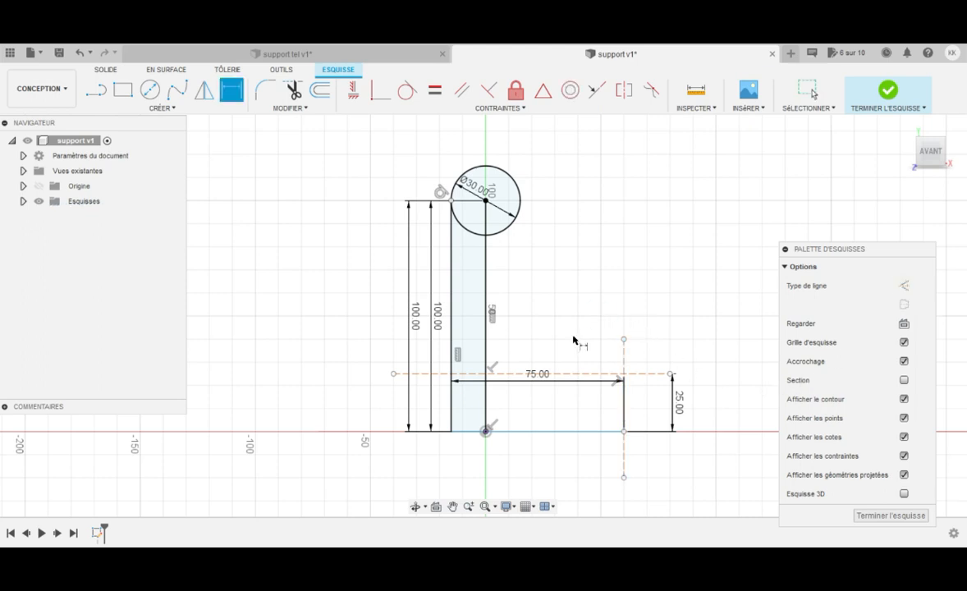
click(453, 343)
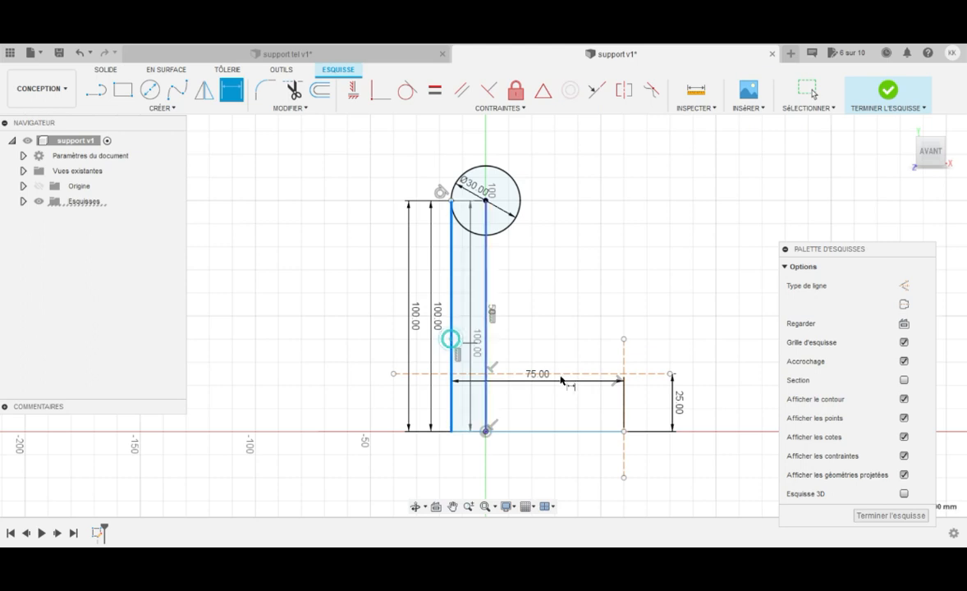
click(624, 360)
click(545, 347)
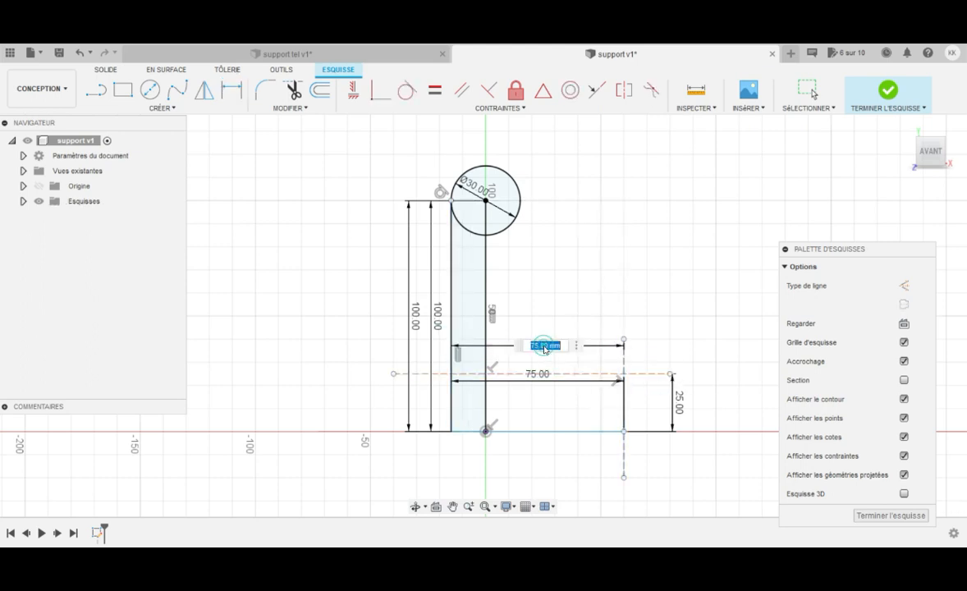
key(Return)
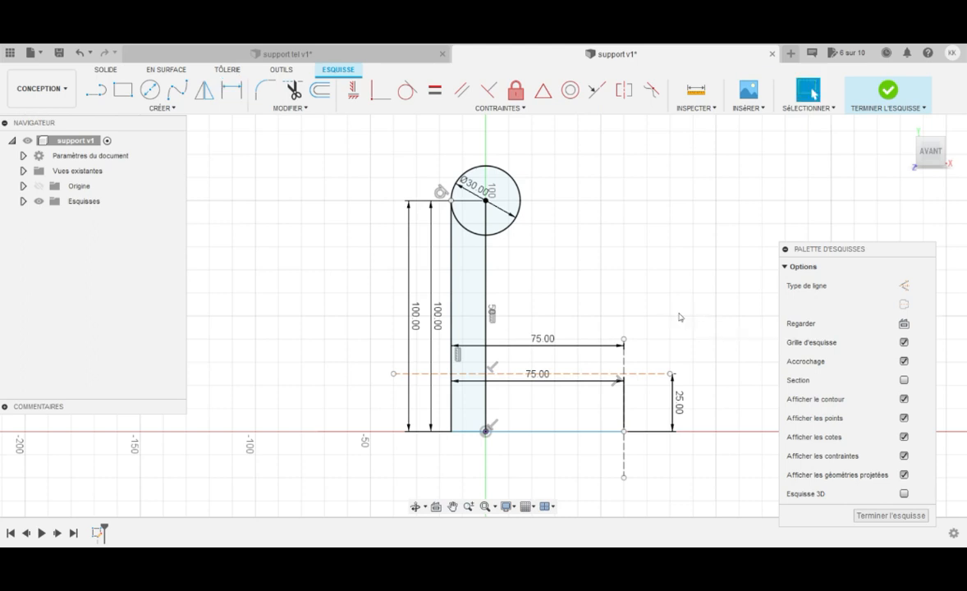
Step: Draw a slanted line from the horizontal construction line, just inside the vertical construction line, up to the circle's right side
click(96, 89)
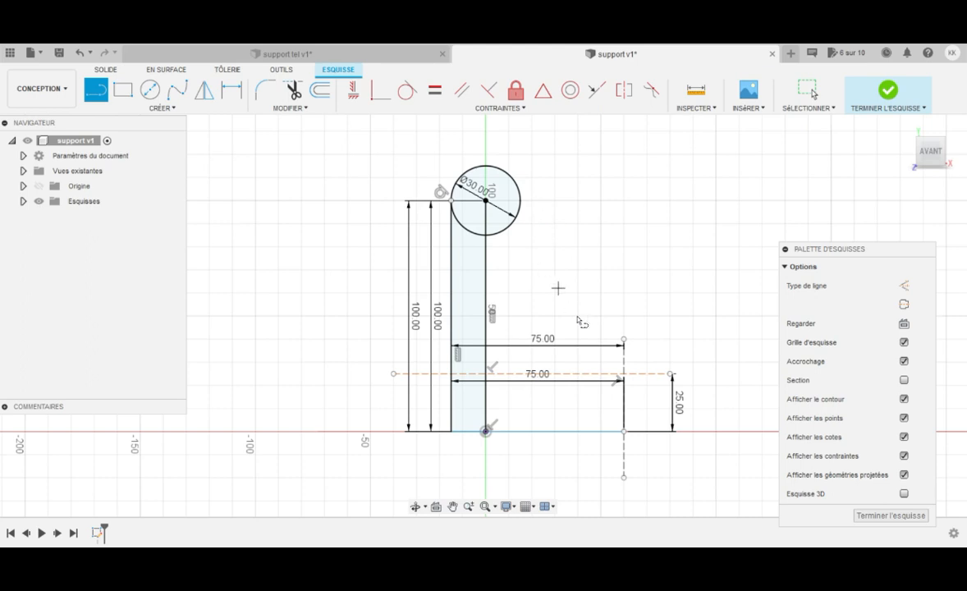
click(591, 374)
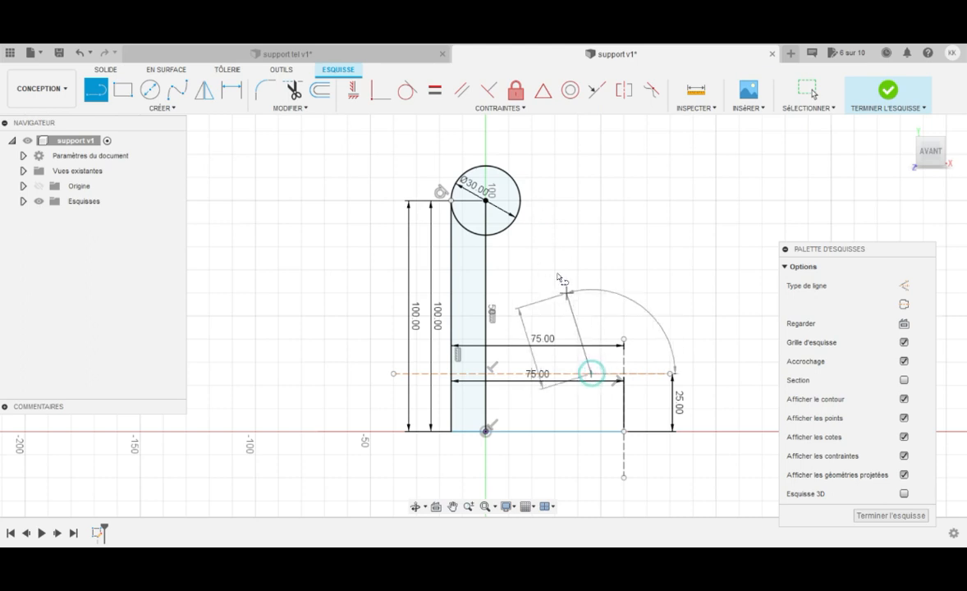
double_click(523, 199)
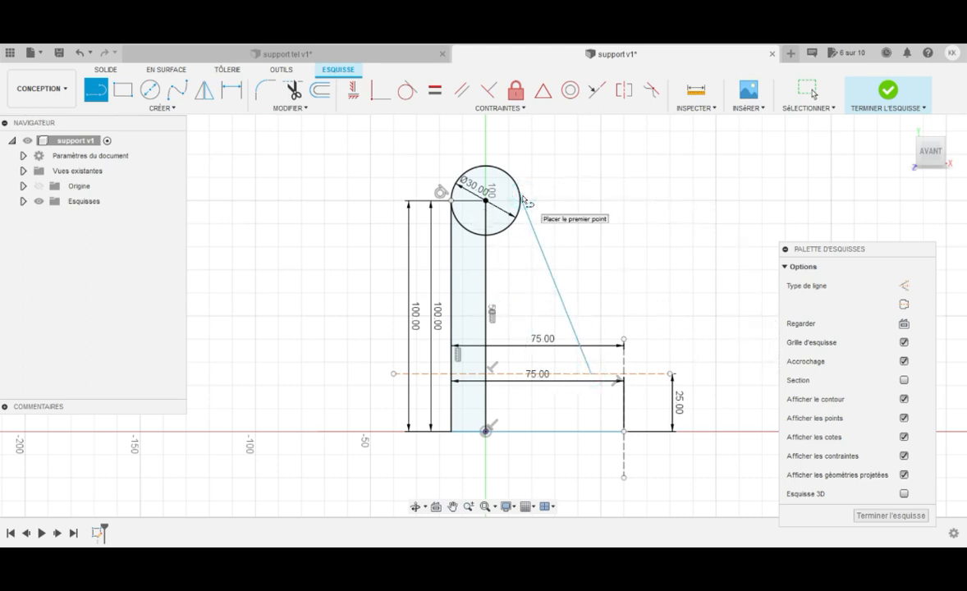
Step: Apply a tangent constraint between the slanted line and the top circle
key(Escape)
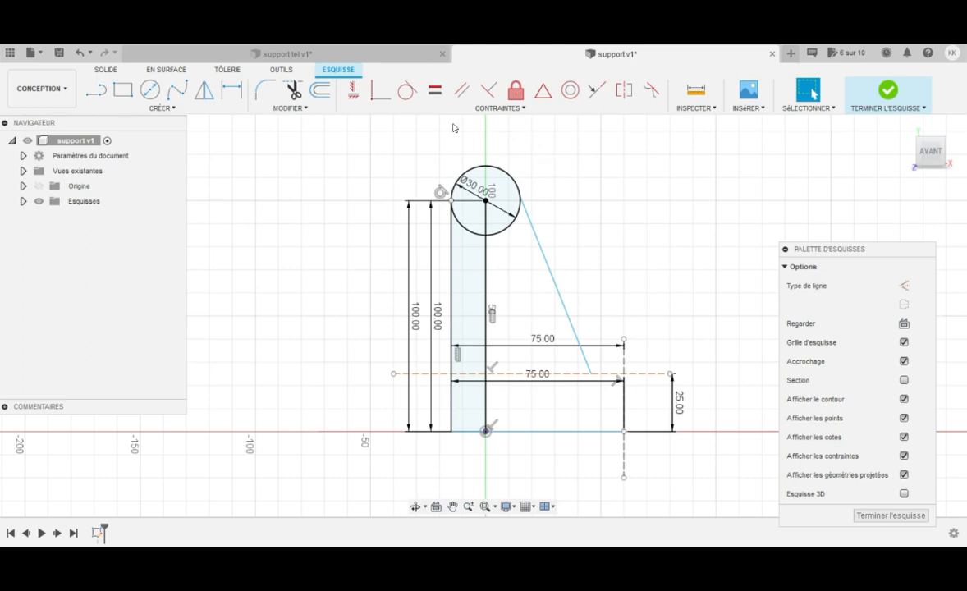
click(407, 90)
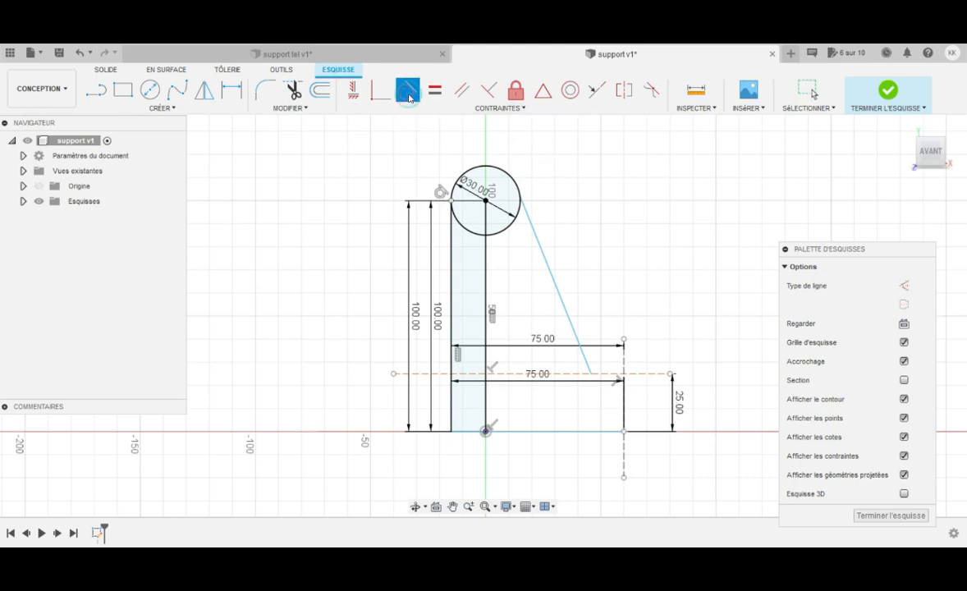
click(529, 218)
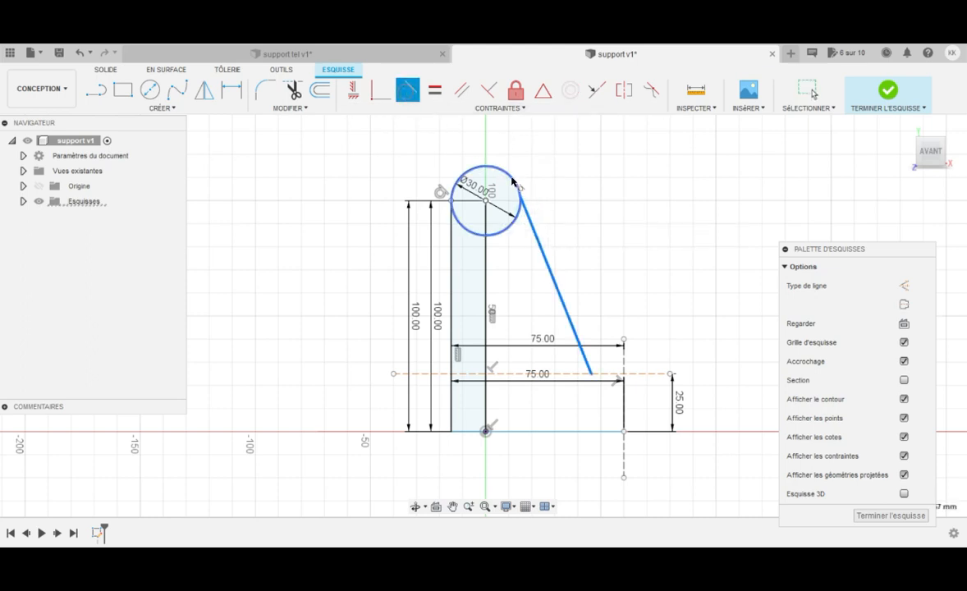
click(511, 181)
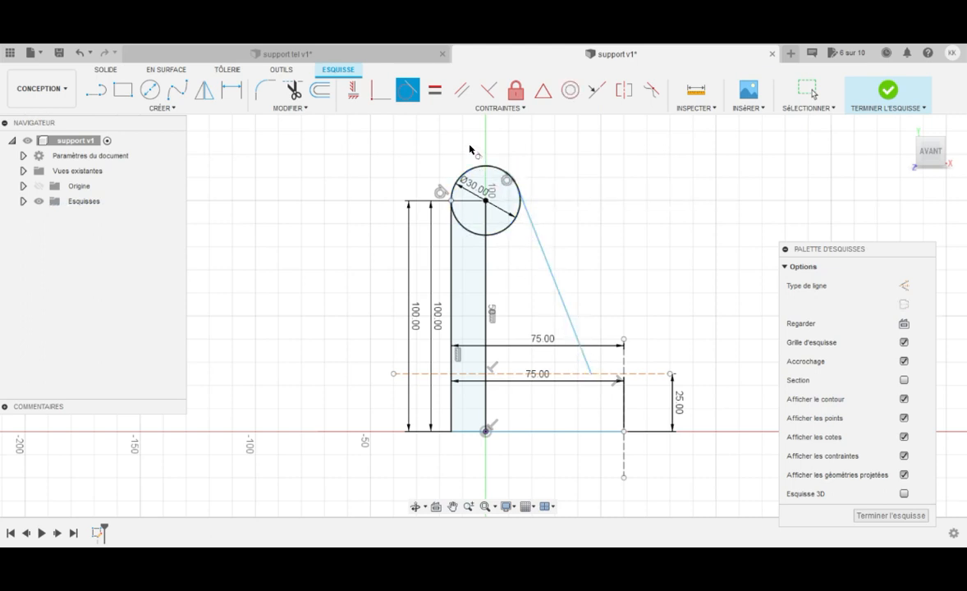
Step: Make the slanted line's lower endpoint coincident with the vertical construction line
click(380, 98)
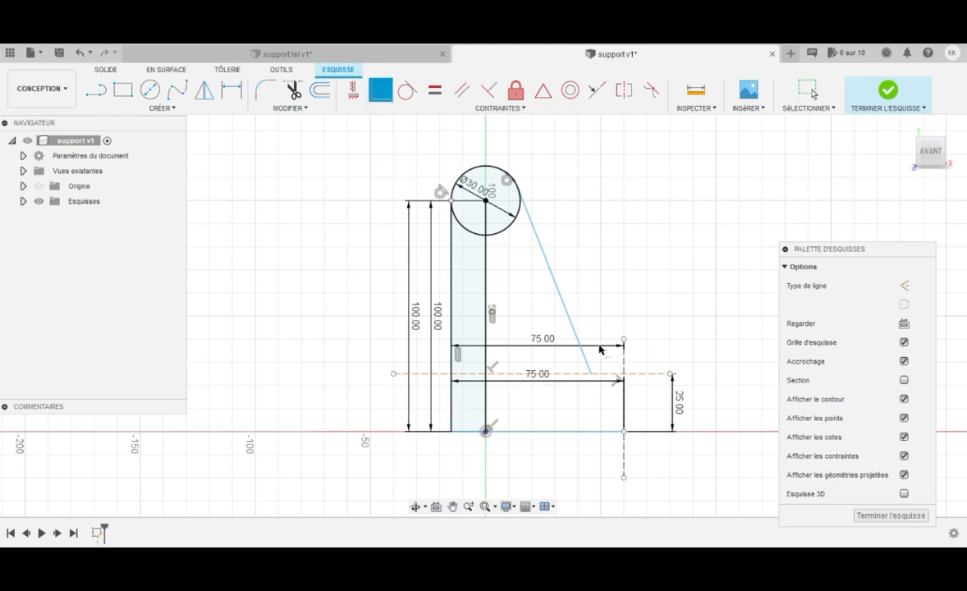
click(590, 372)
click(624, 362)
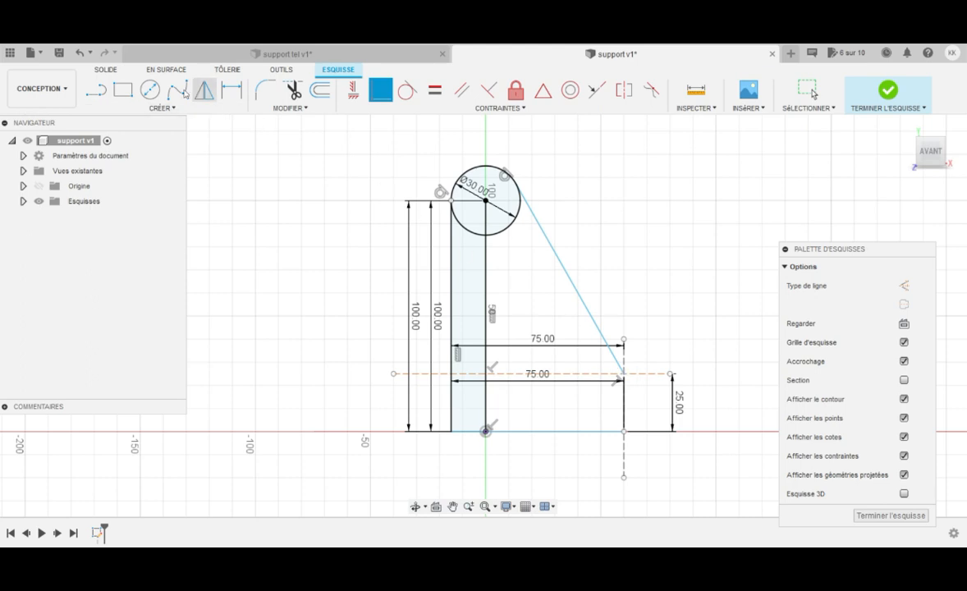
Step: Draw a 15 mm horizontal line outward from the slanted line's lower end along the horizontal construction line
click(96, 90)
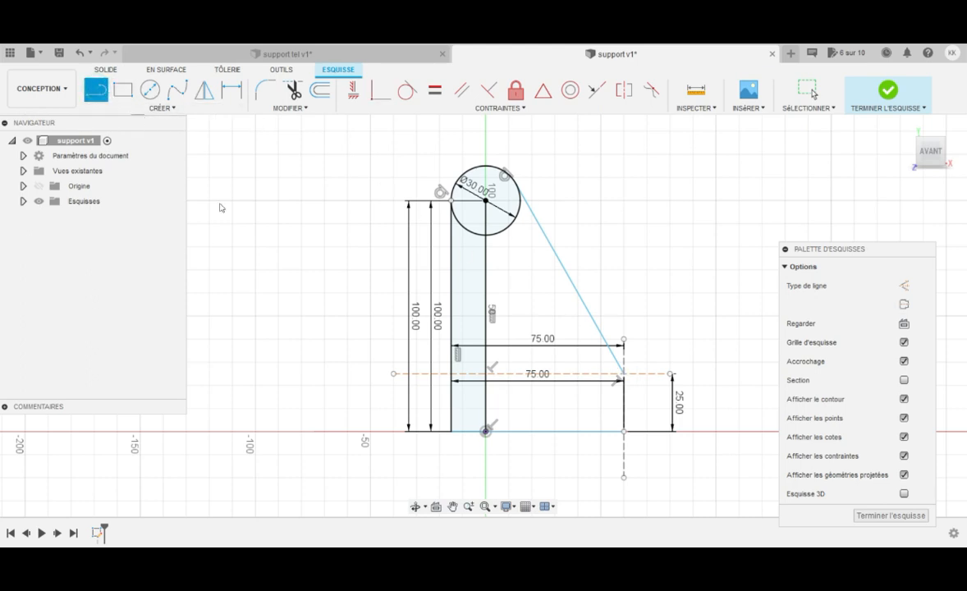
click(625, 376)
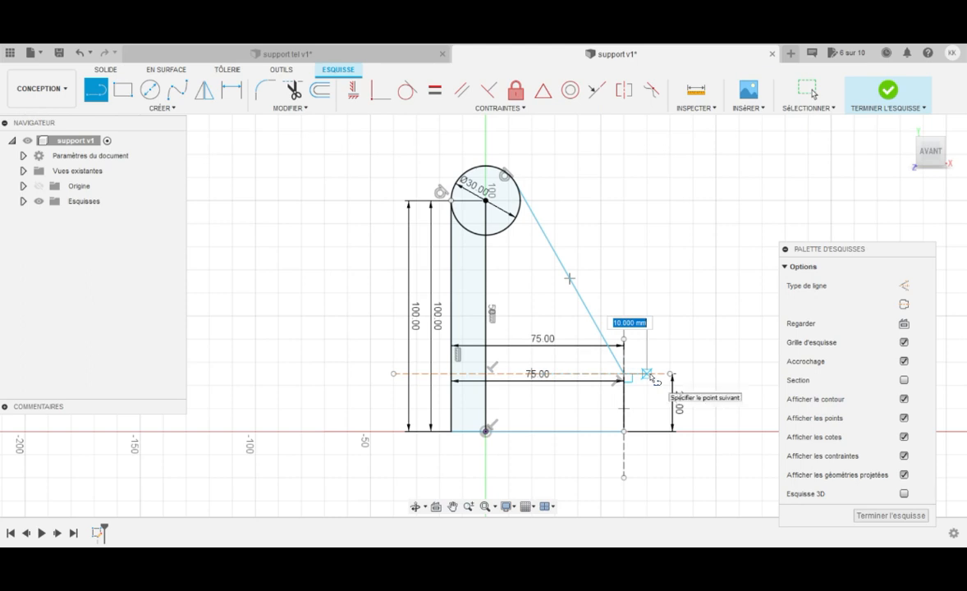
text(15)
key(Tab)
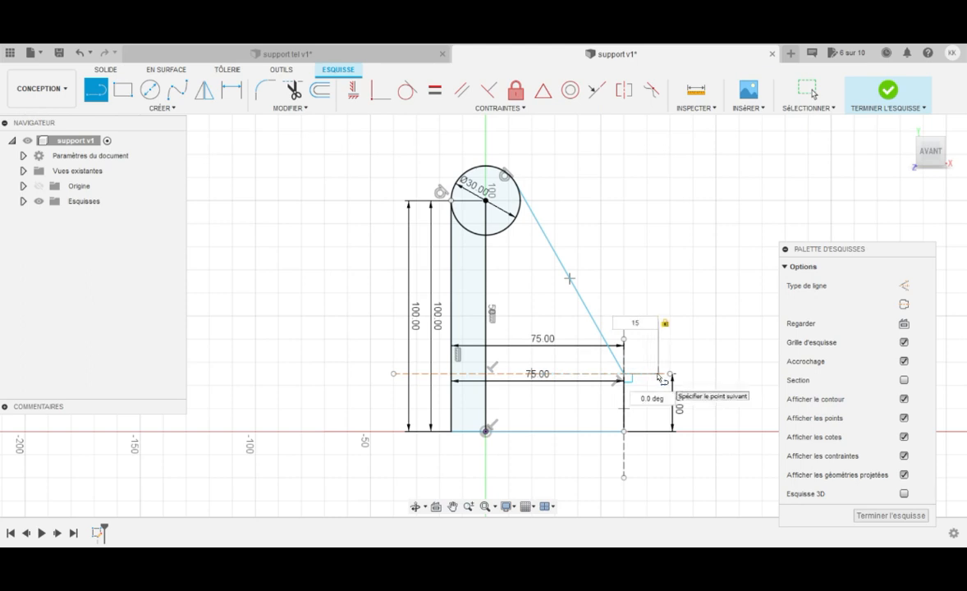
key(Return)
key(Escape)
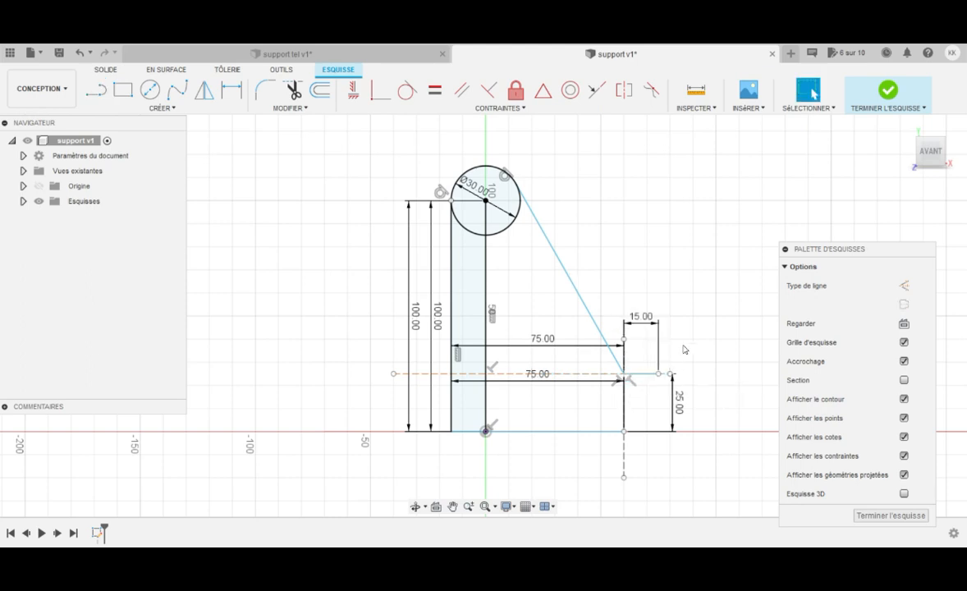
Step: Draw a 10 mm vertical line upward from the outer end of the 15 mm line
click(96, 91)
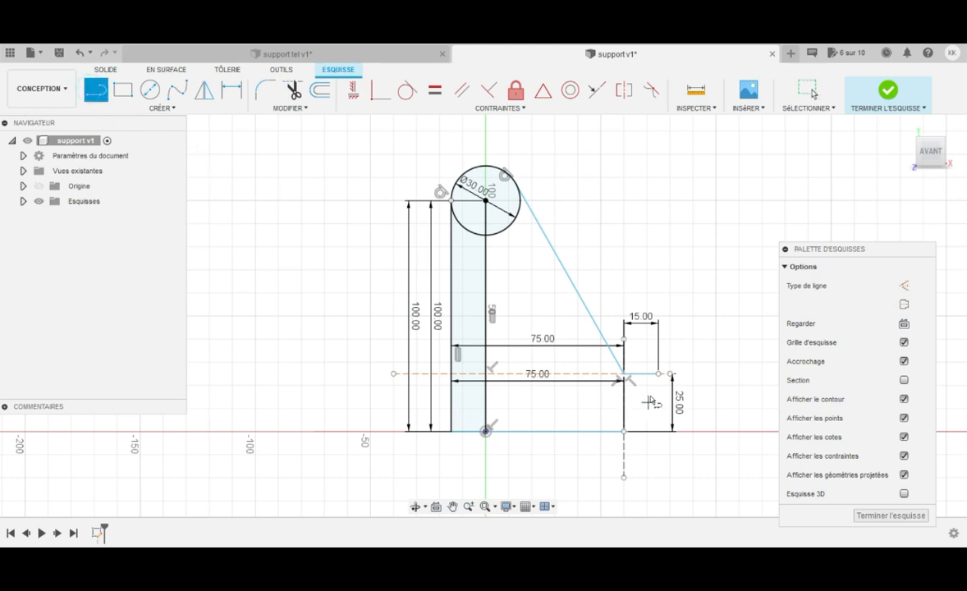
click(660, 374)
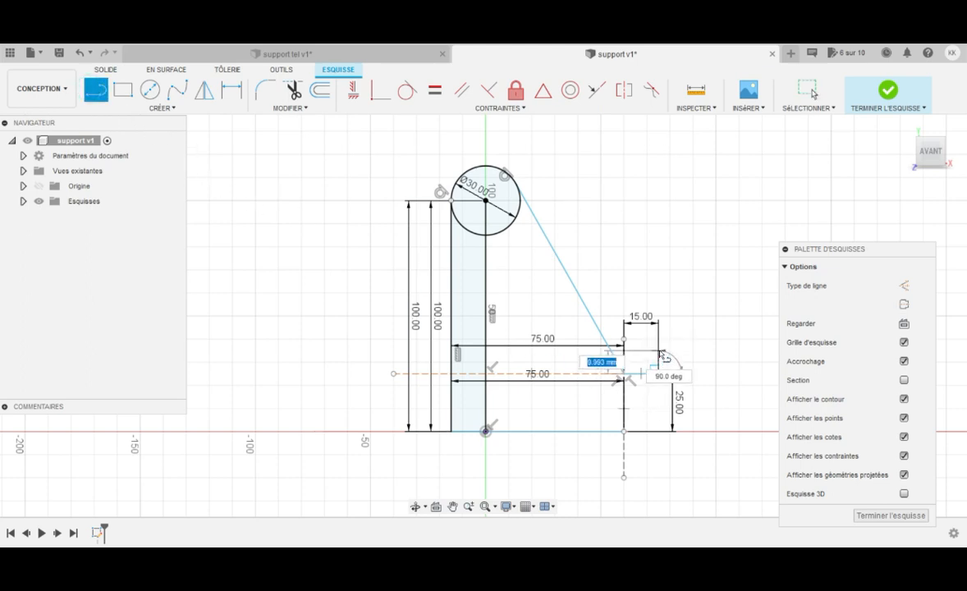
text(1)
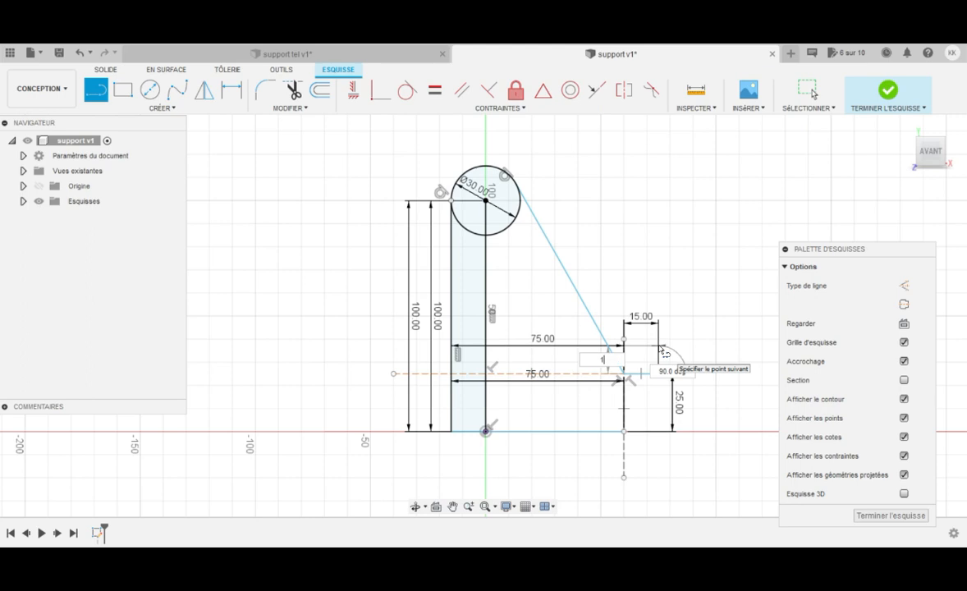
text(0)
key(Return)
key(Escape)
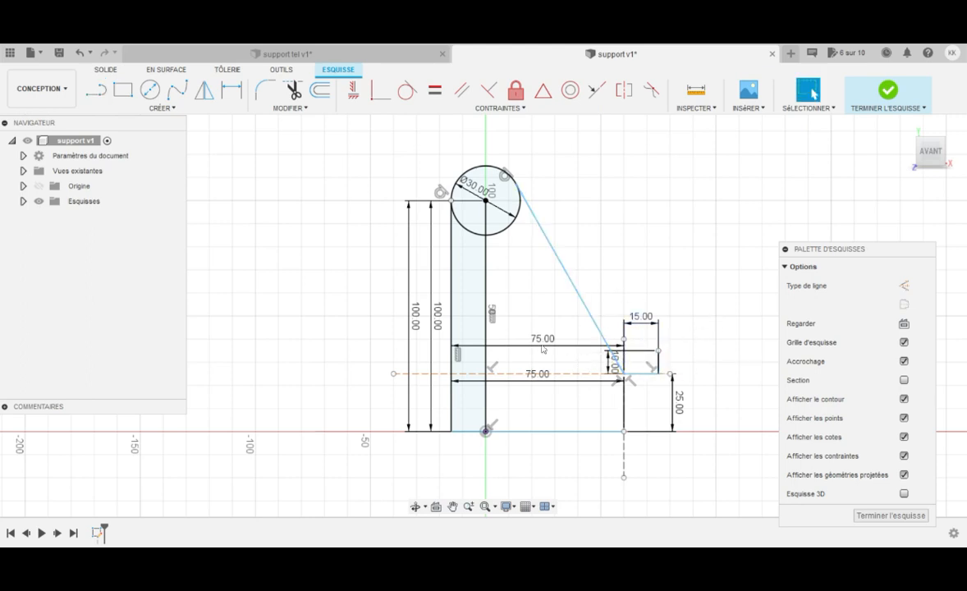
Step: Create a two-tangent circle of radius 15 mm in the lower corner, tangent to the left vertical line and the base line
click(169, 108)
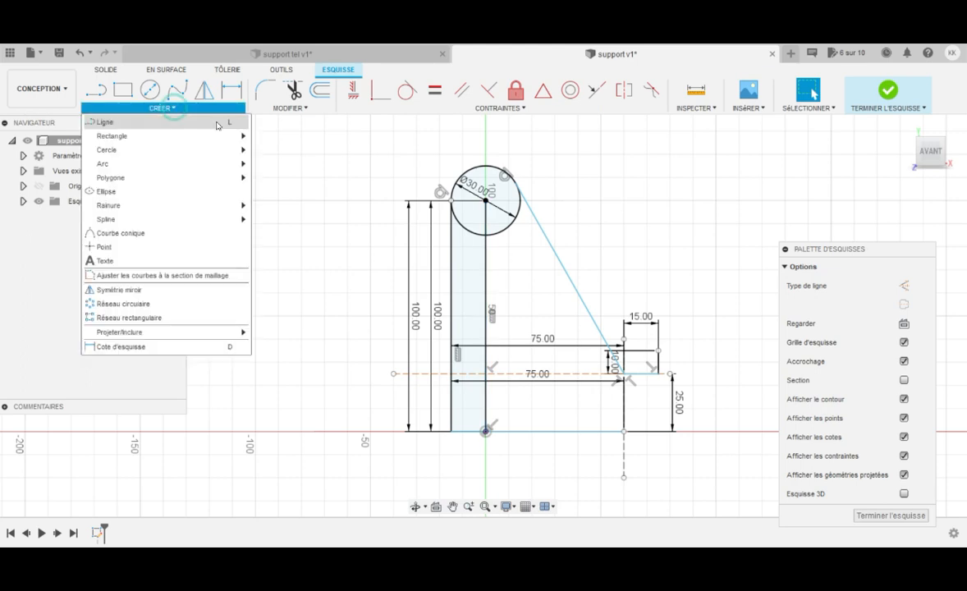
mouse_move(222, 149)
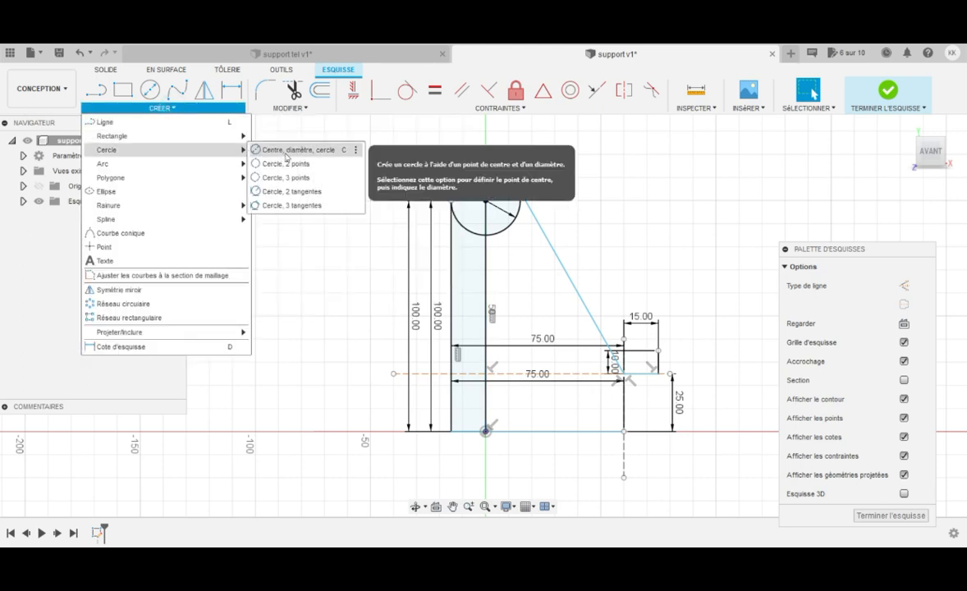
click(270, 193)
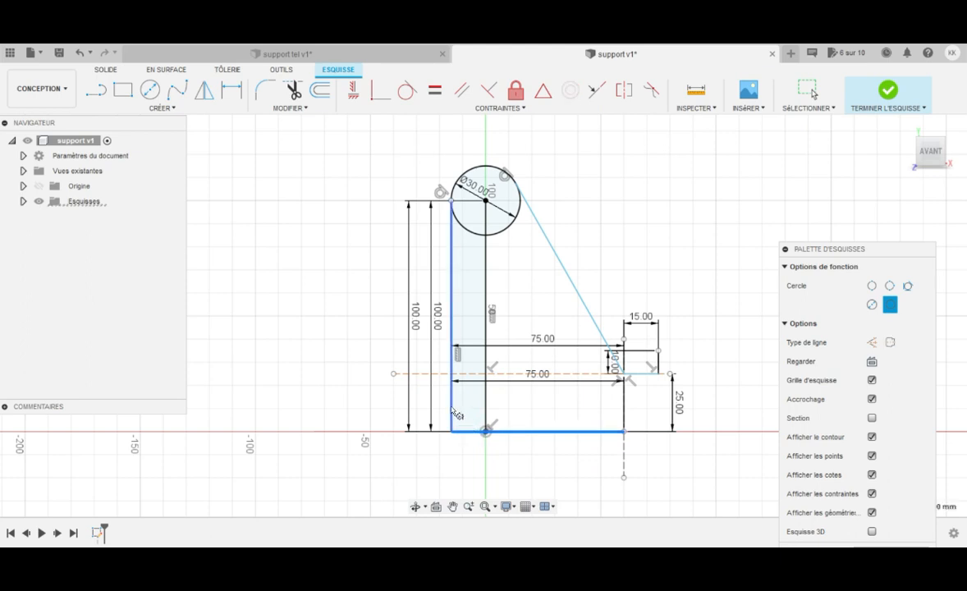
click(452, 401)
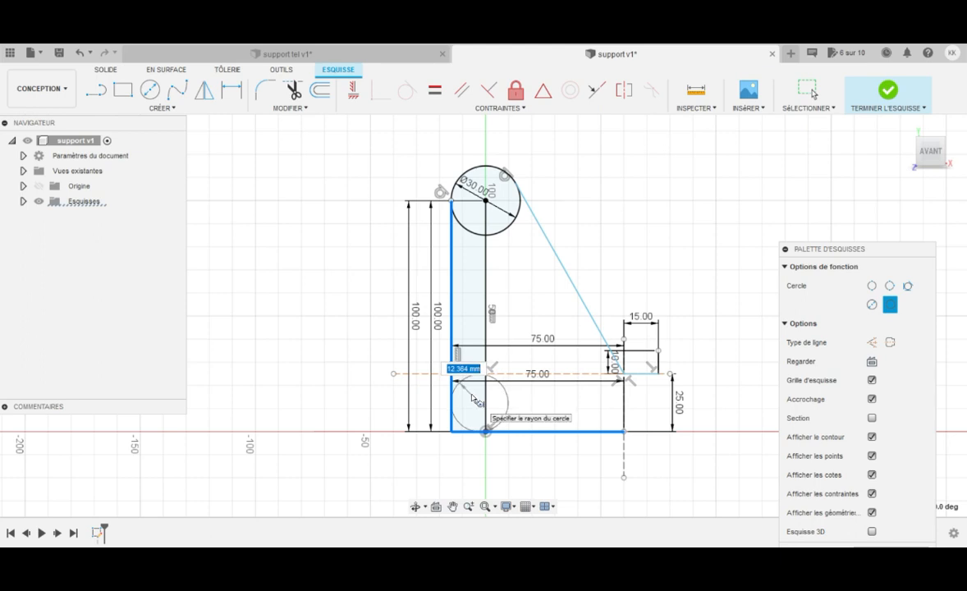
text(15)
key(Return)
key(Escape)
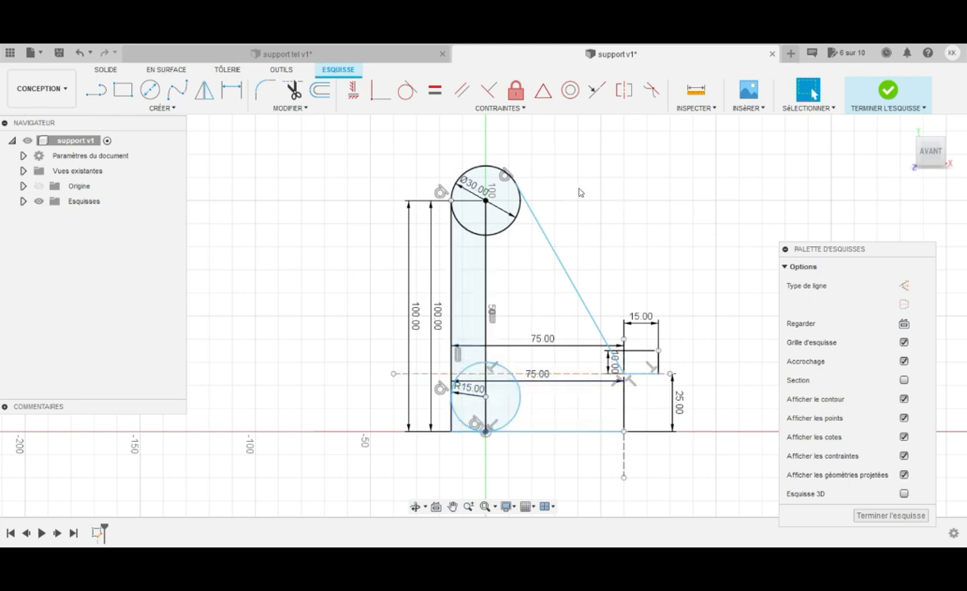
Step: Break the top circle and the lower corner circle where they meet the adjoining profile lines
click(303, 107)
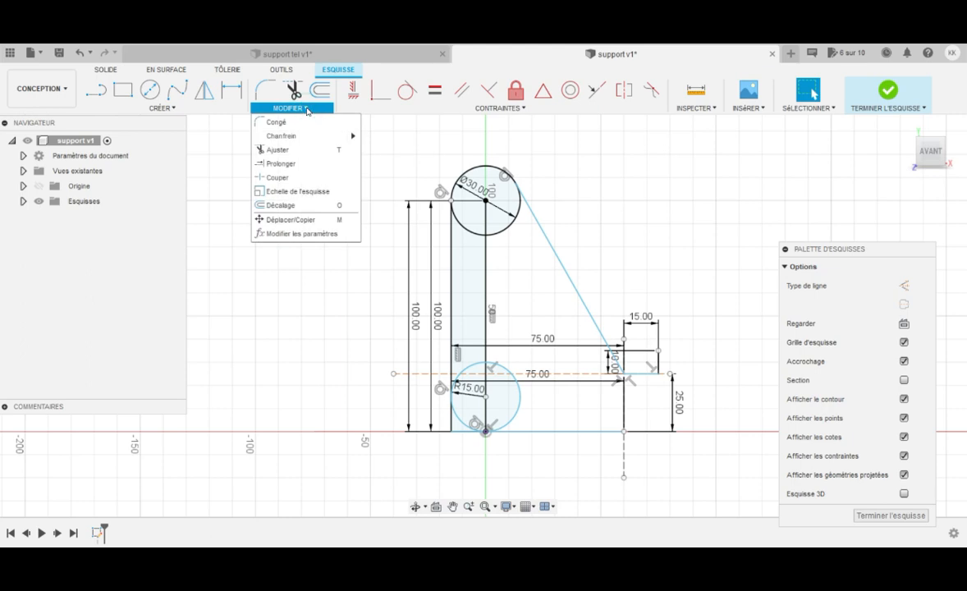
click(289, 178)
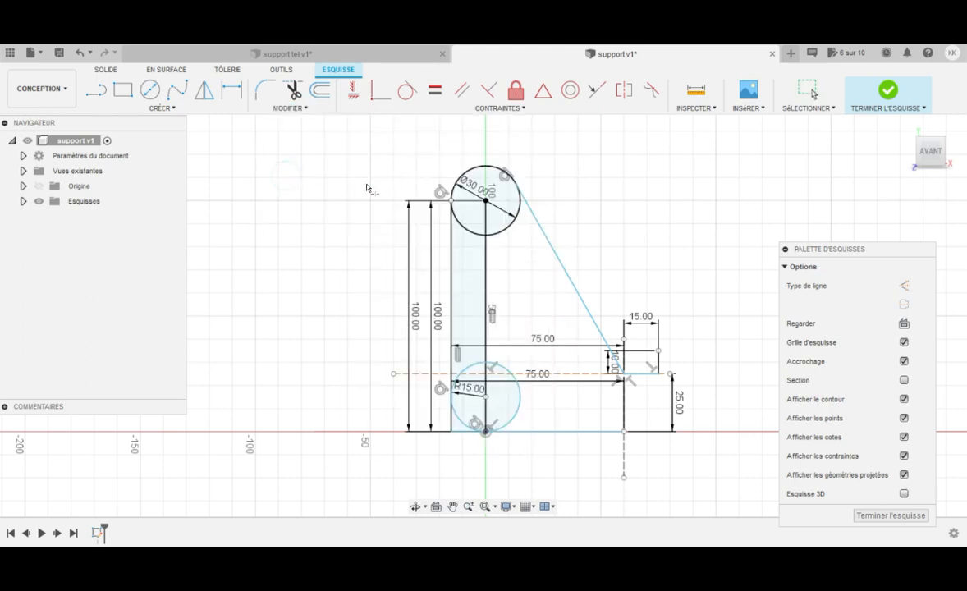
click(473, 173)
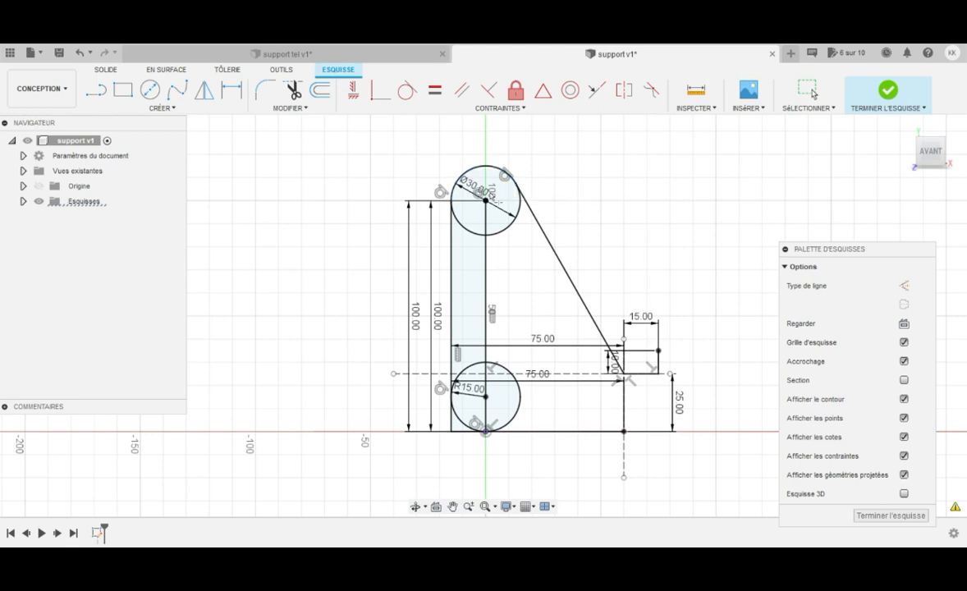
click(462, 420)
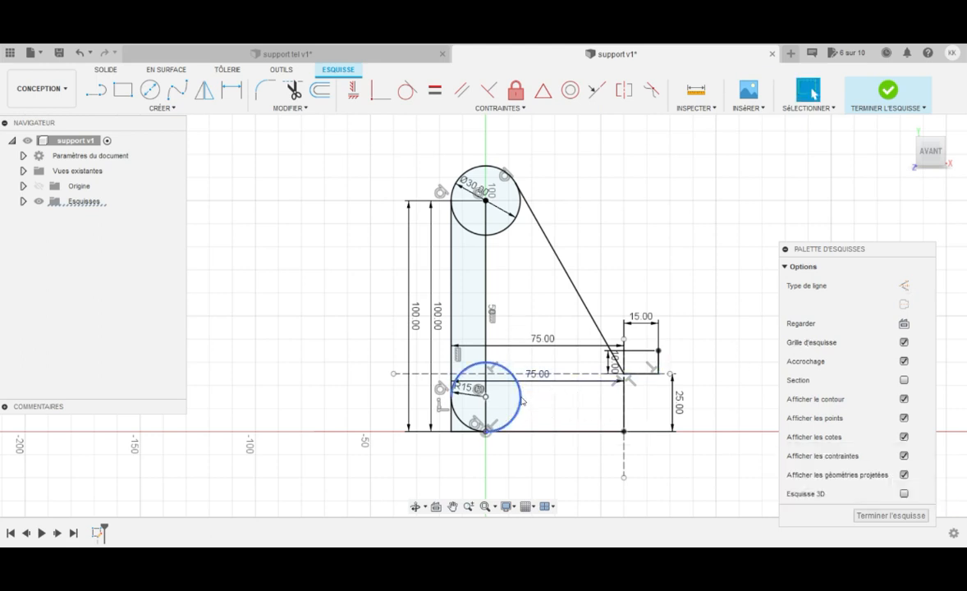
Step: Convert the inner arcs of the lower corner circle and the top circle to construction geometry
click(523, 401)
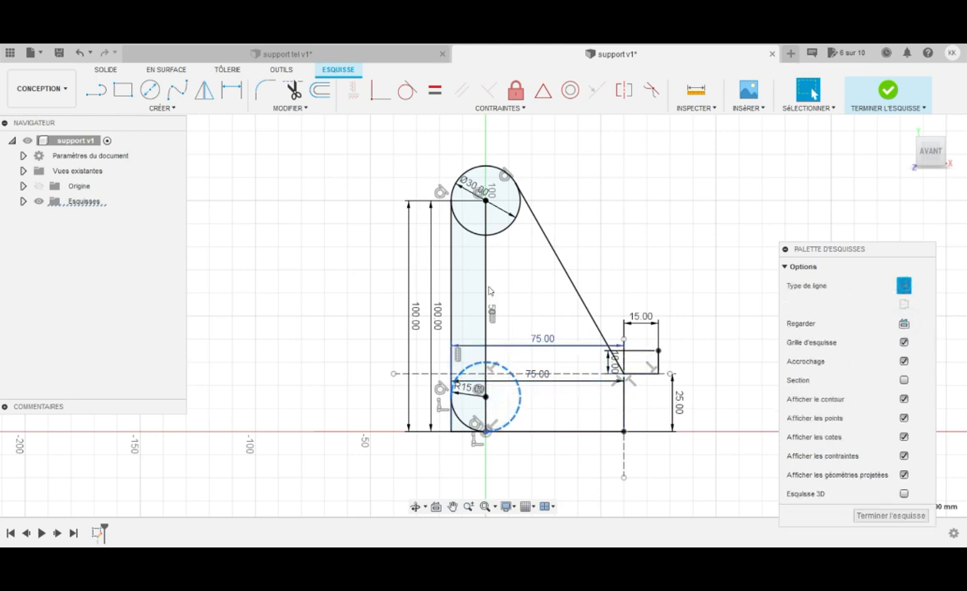
click(502, 233)
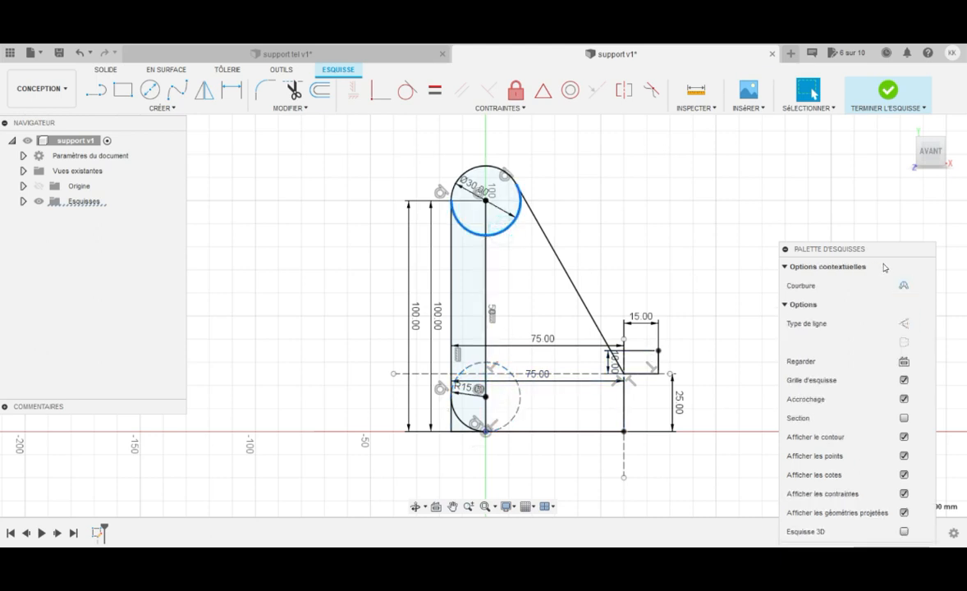
click(904, 323)
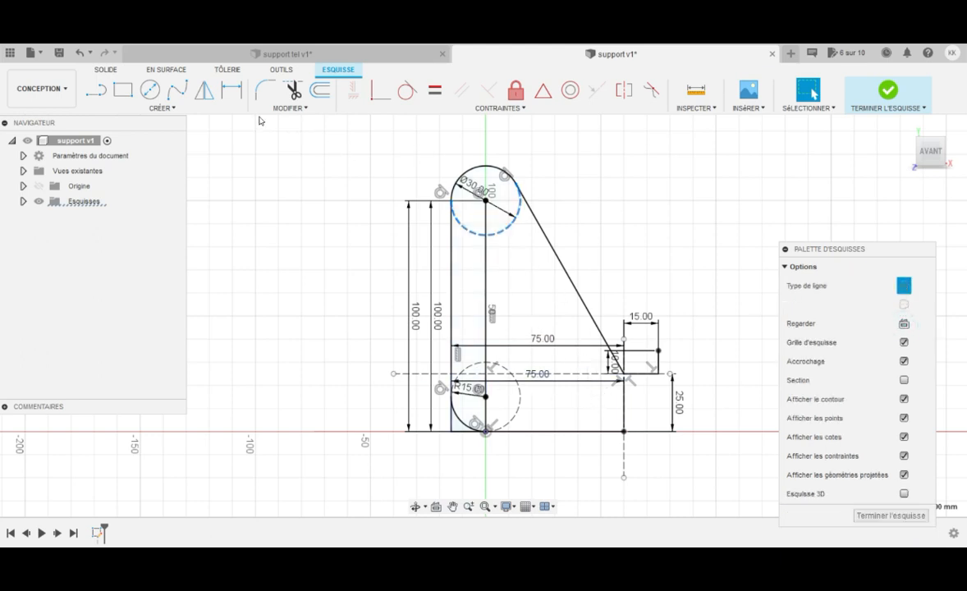
click(318, 92)
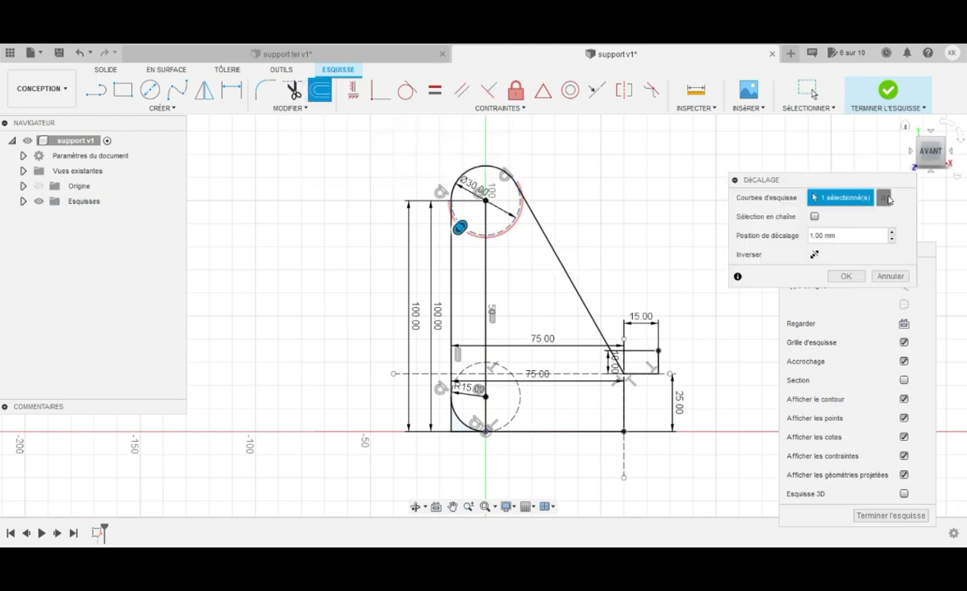
click(884, 197)
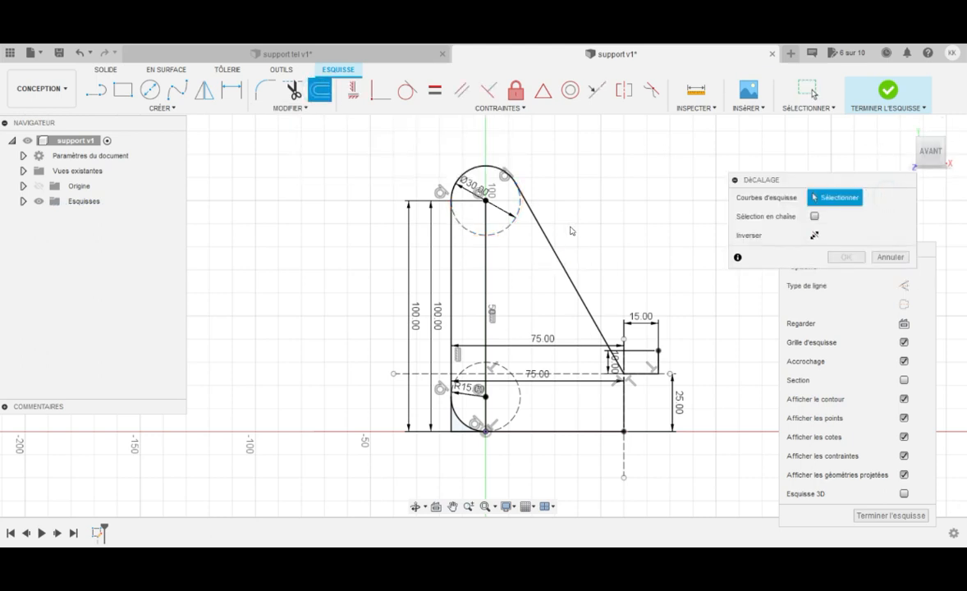
click(488, 176)
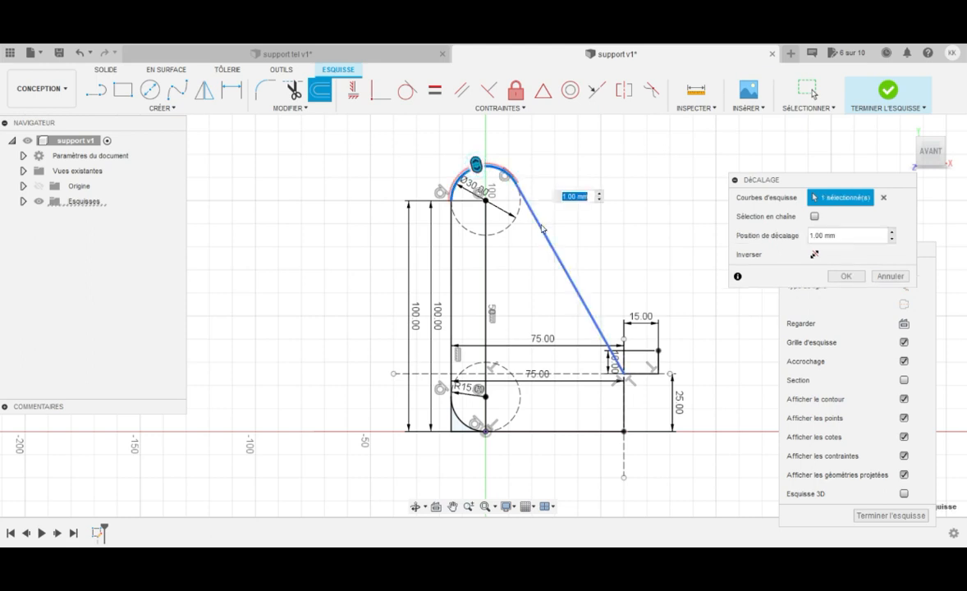
click(547, 247)
click(451, 283)
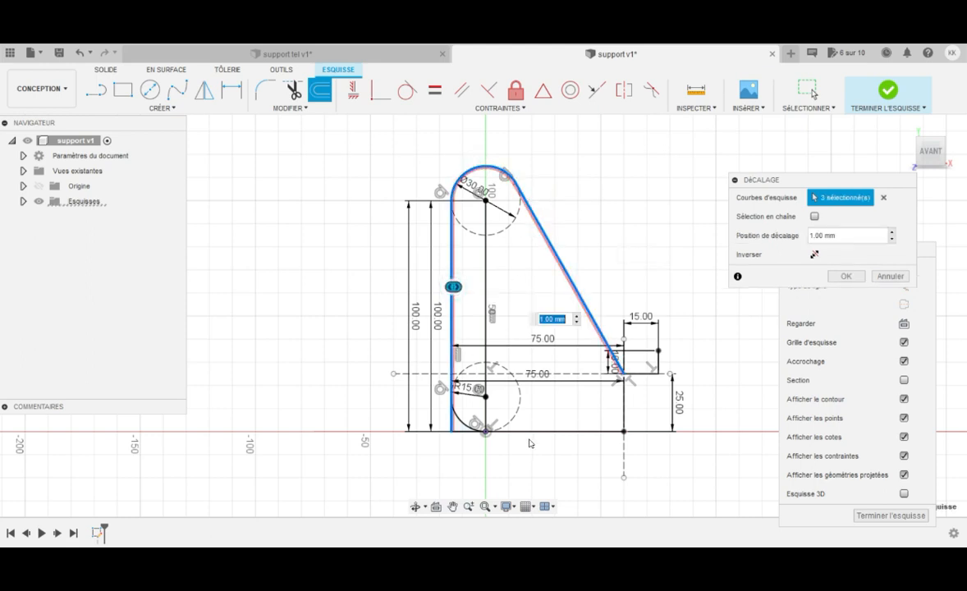
click(532, 432)
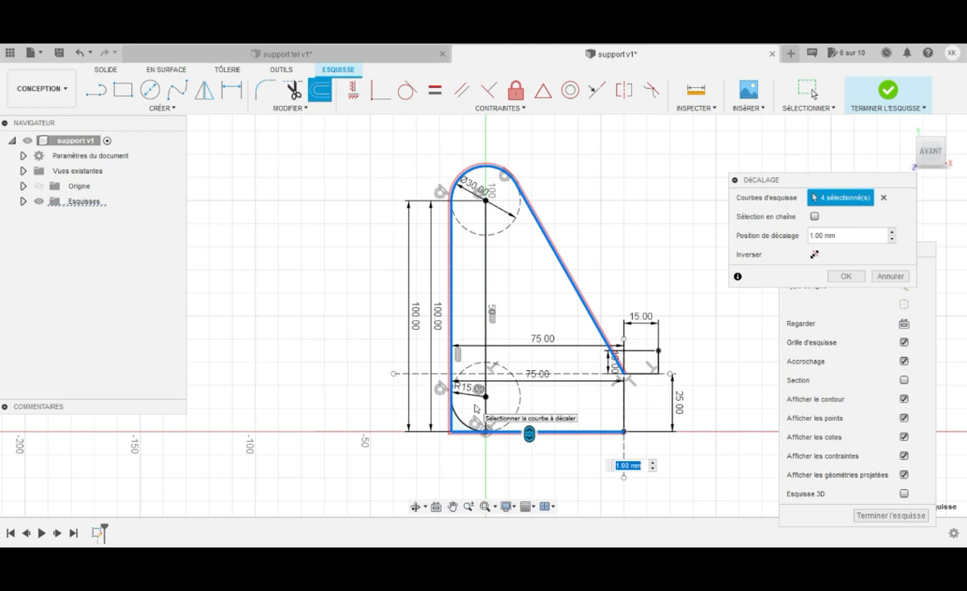
key(Escape)
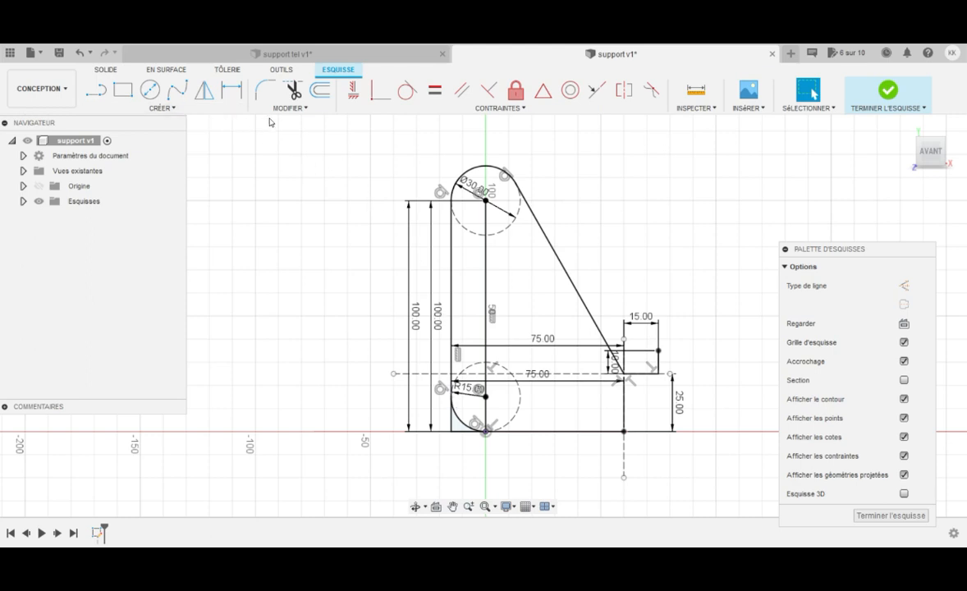
Step: Break the left vertical line where it meets the lower corner arc
click(289, 108)
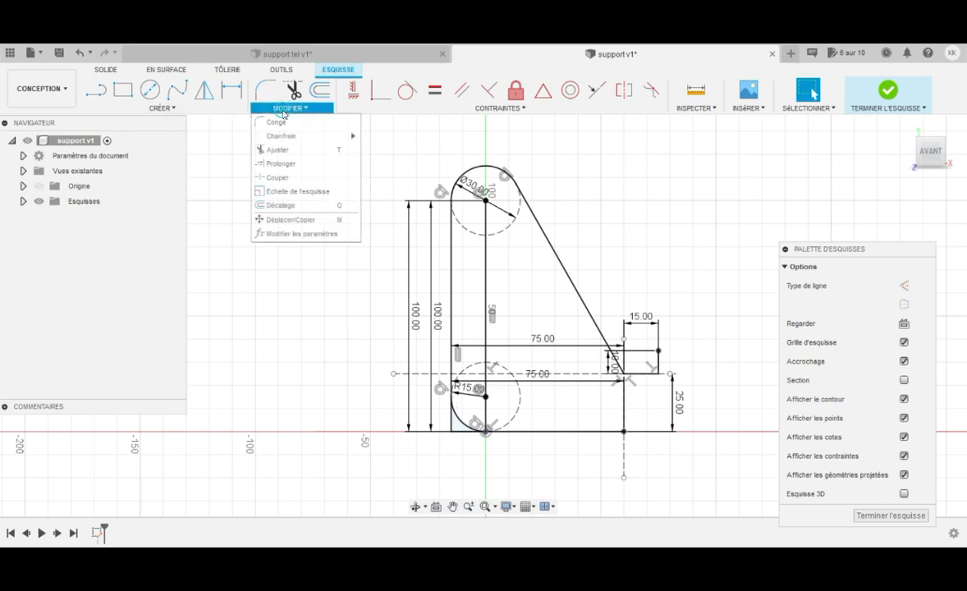
click(279, 177)
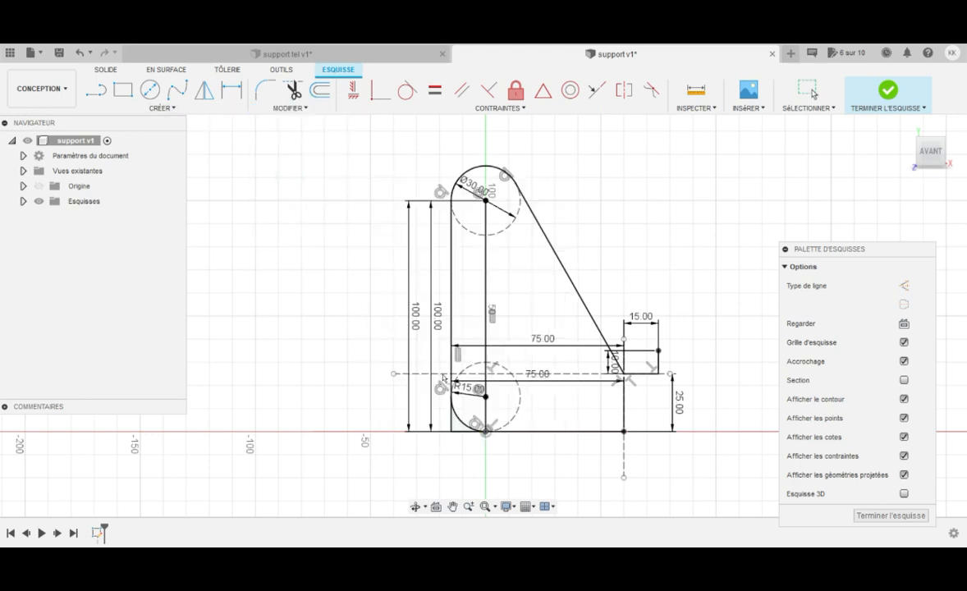
click(454, 423)
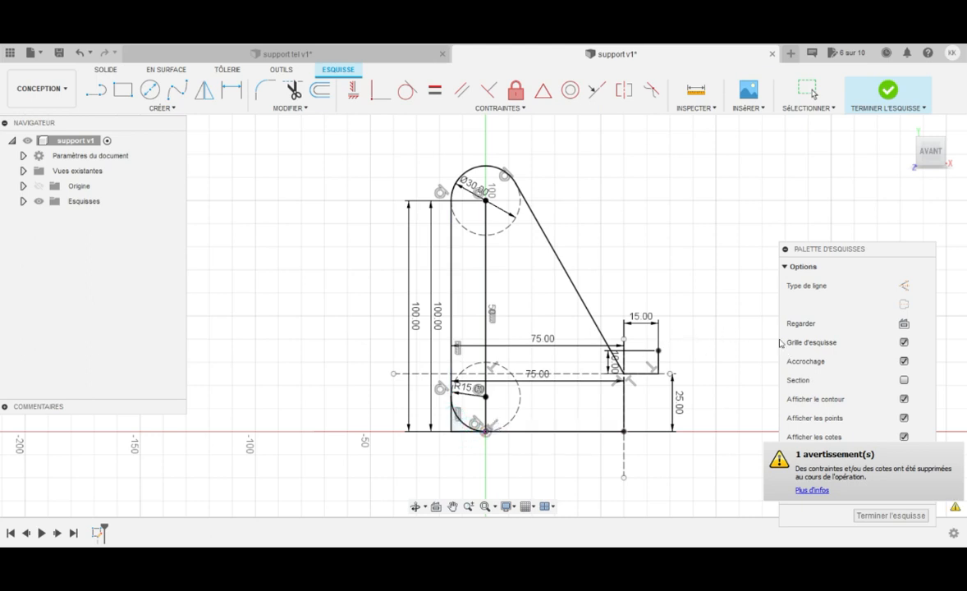
Step: Convert the leftover vertical and horizontal segments outside the lower corner arc to construction lines
key(Escape)
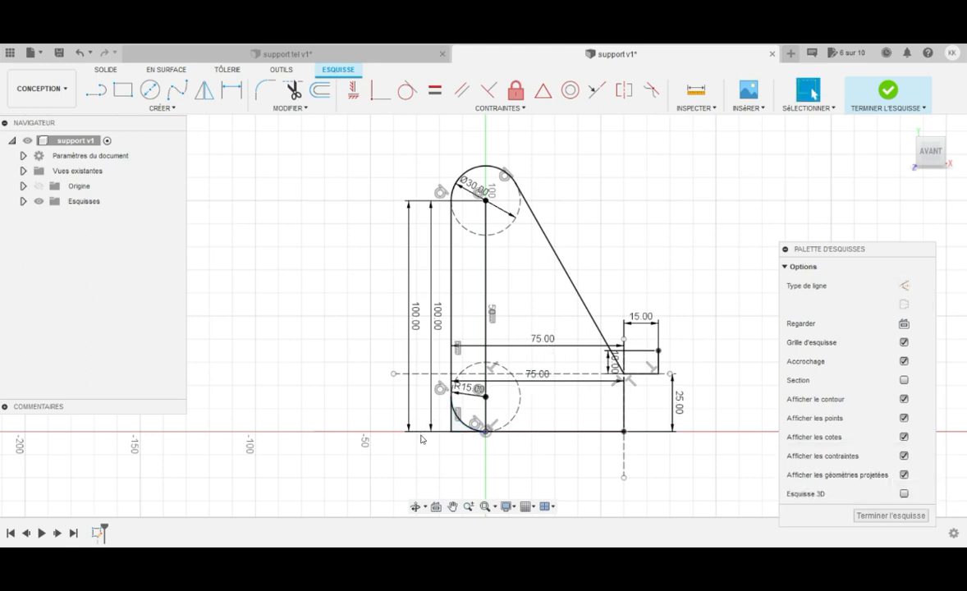
click(461, 431)
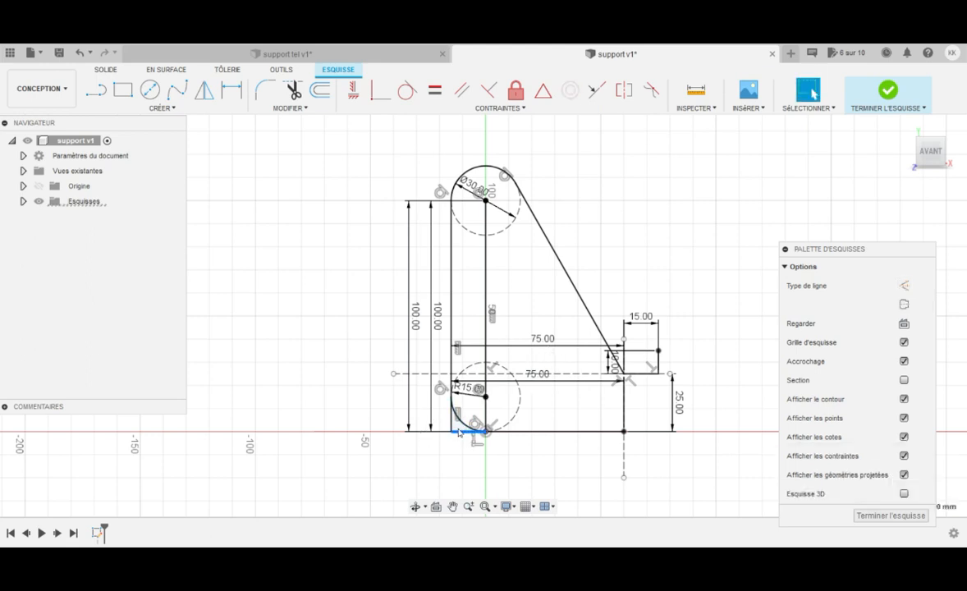
ctrl+click(452, 422)
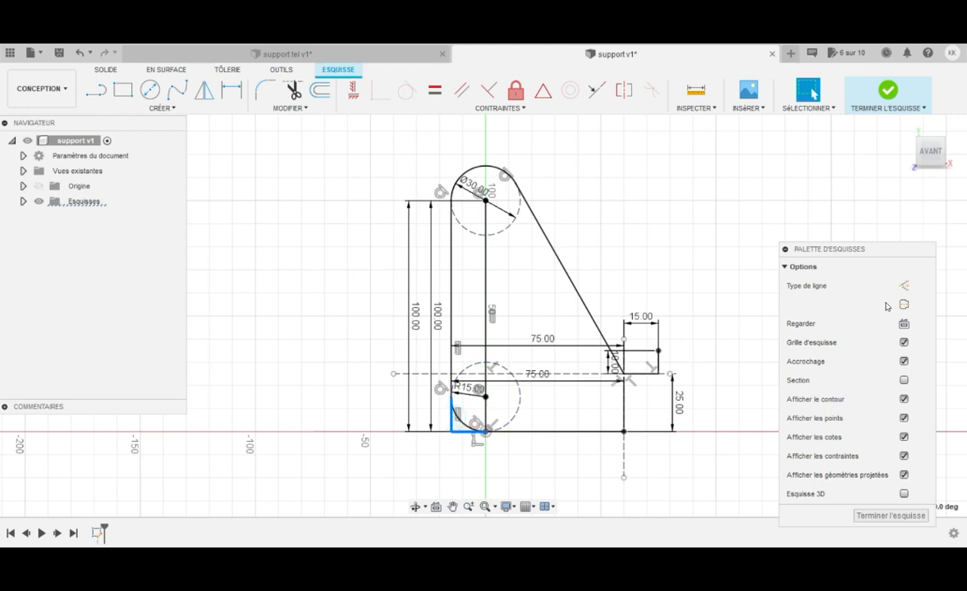
click(904, 285)
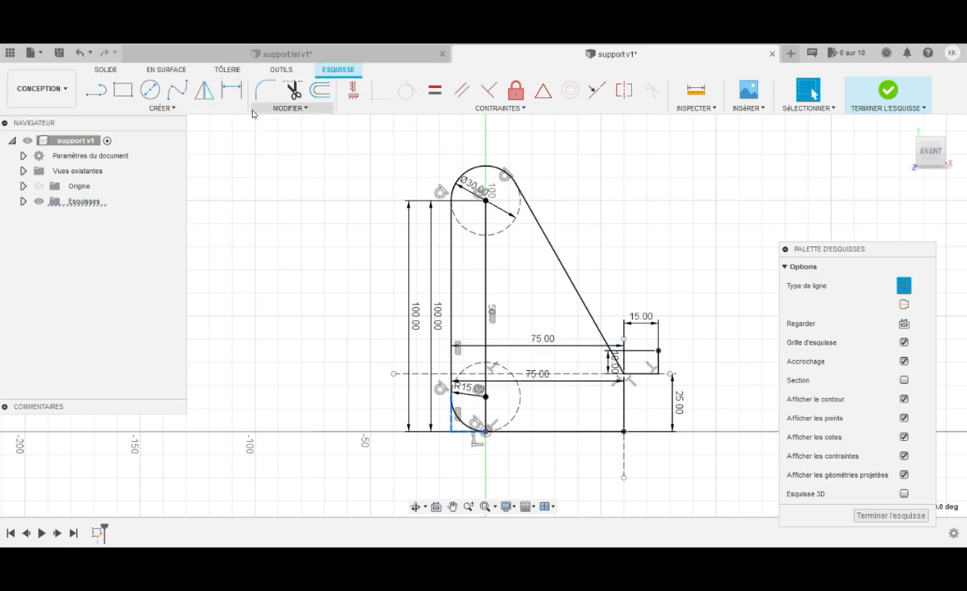
Step: Offset the entire connected support profile outward by 4 mm
click(322, 91)
click(464, 175)
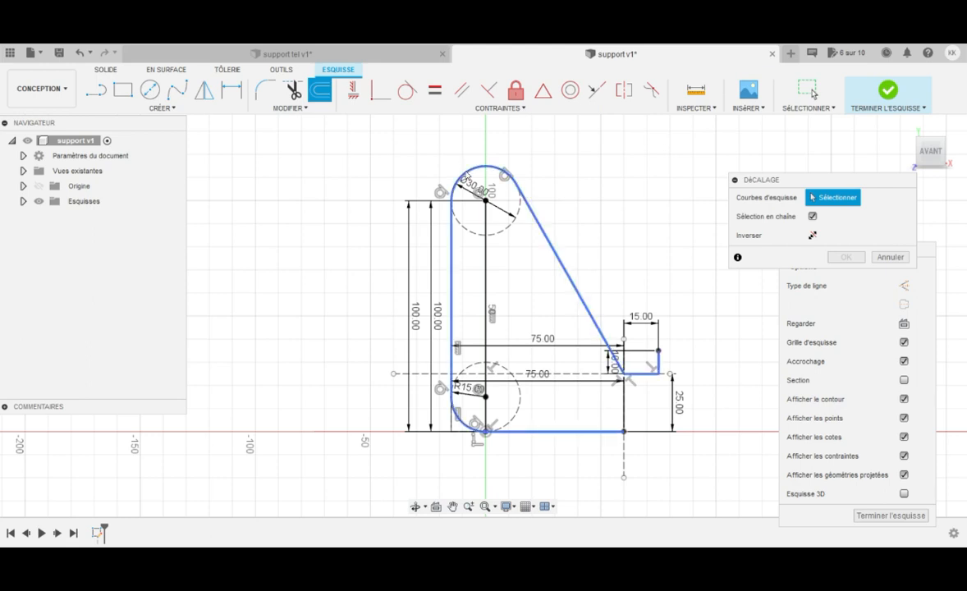
click(464, 174)
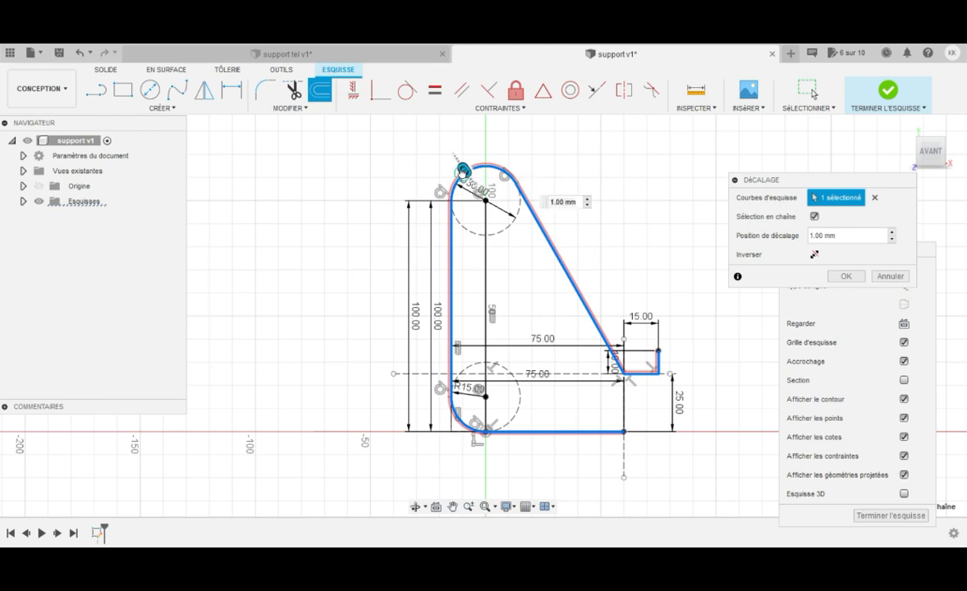
drag(464, 170, 461, 167)
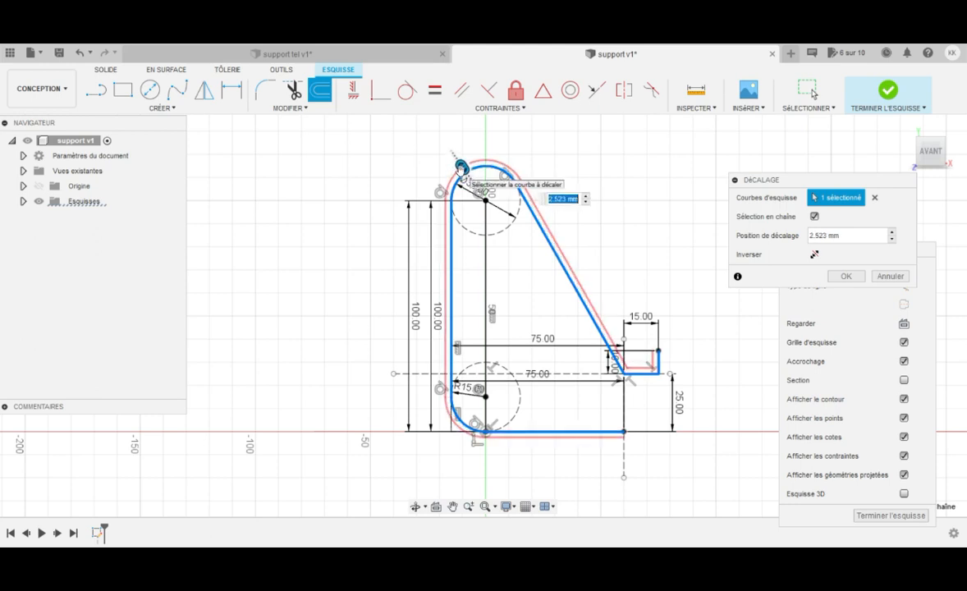
text(4)
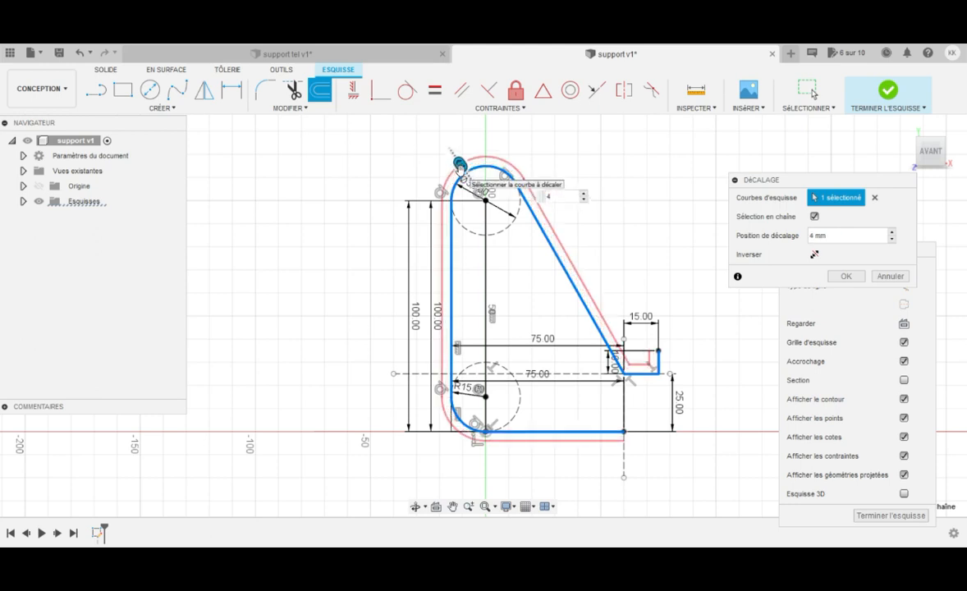
key(Return)
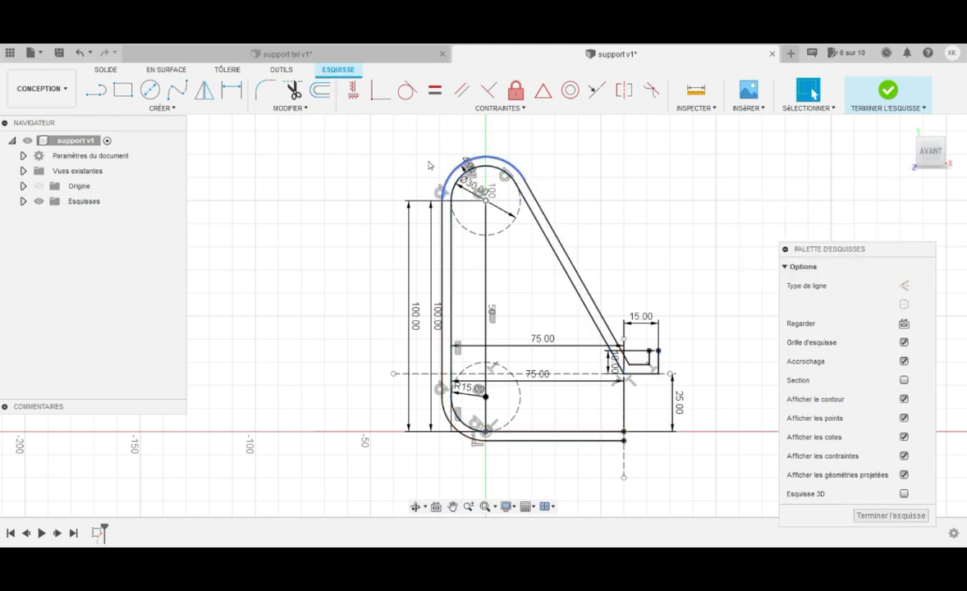
Step: Close the offset profile with short lines across its two open ends, at the lip tip and the base end
key(l)
click(657, 351)
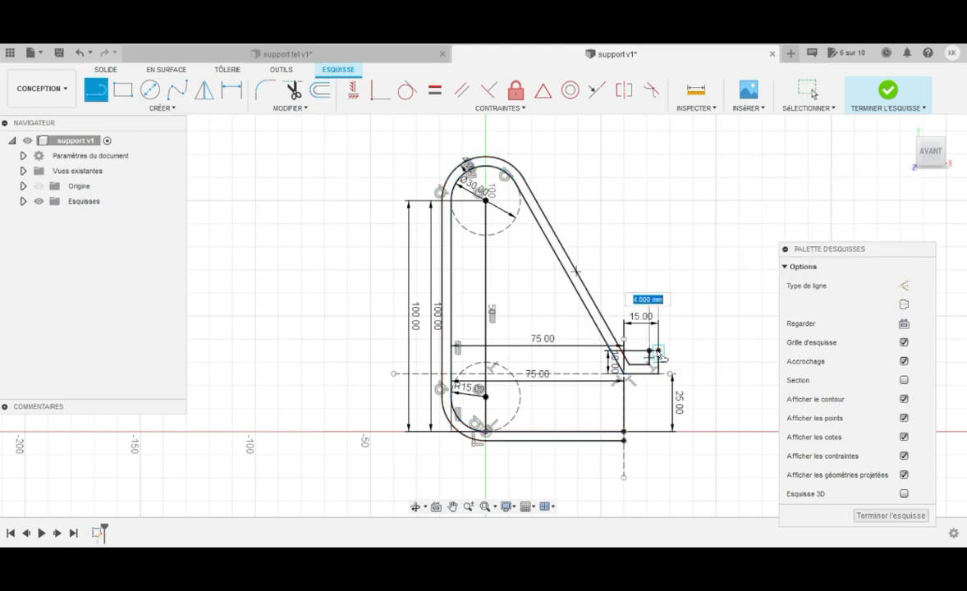
click(649, 350)
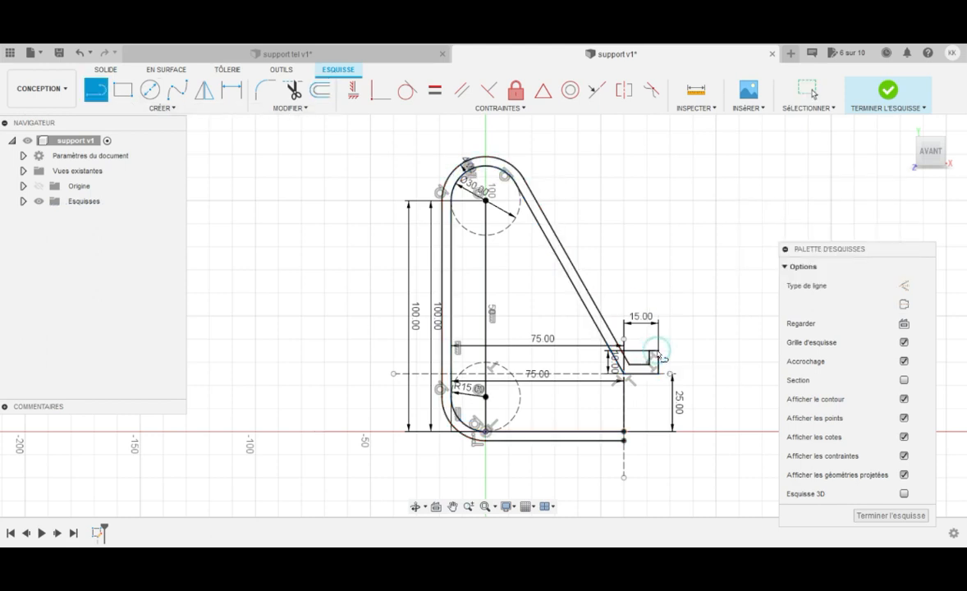
click(624, 432)
click(624, 441)
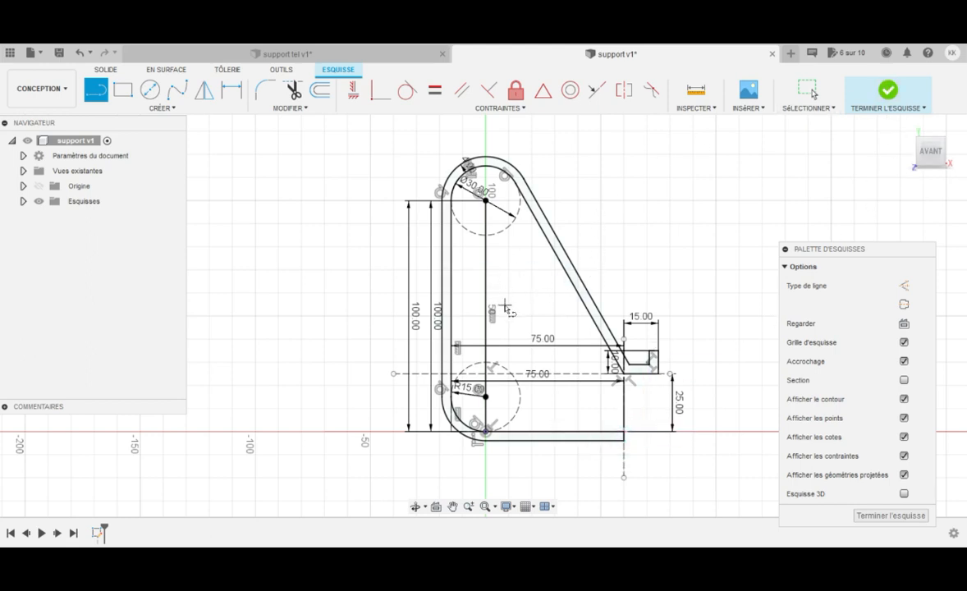
key(Escape)
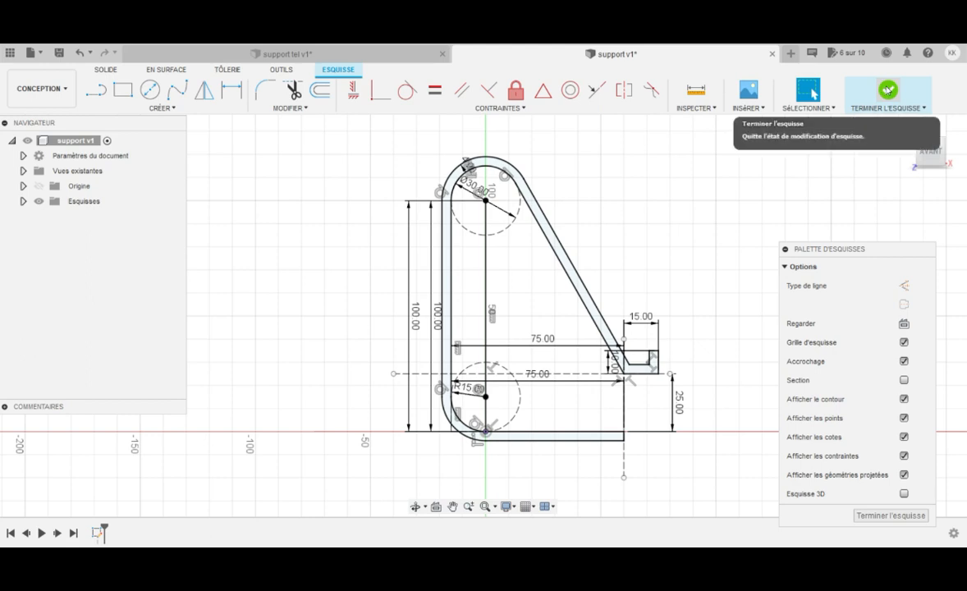
Step: Finish the sketch and extrude the closed band profile 75 mm as a new body
click(888, 91)
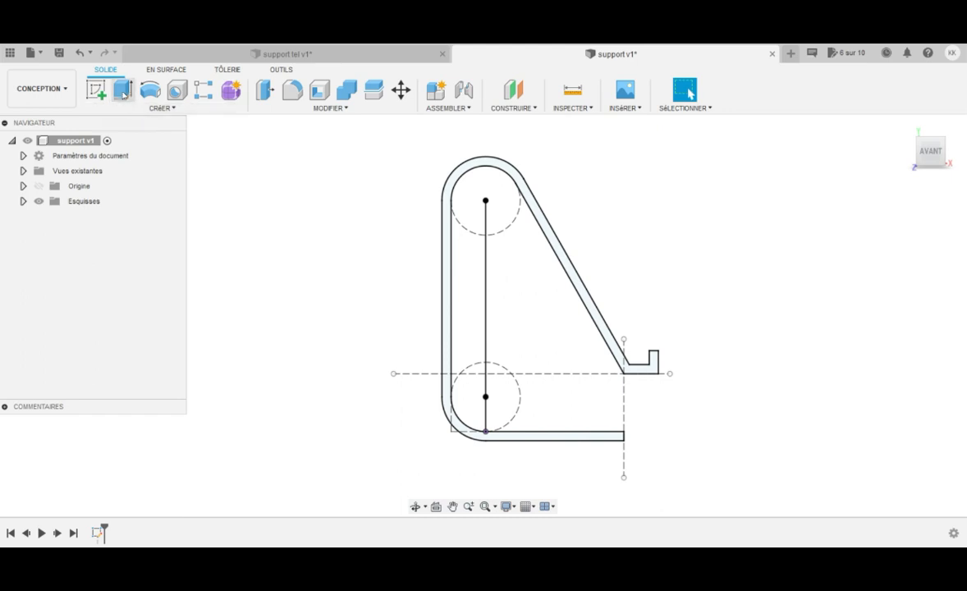
click(122, 89)
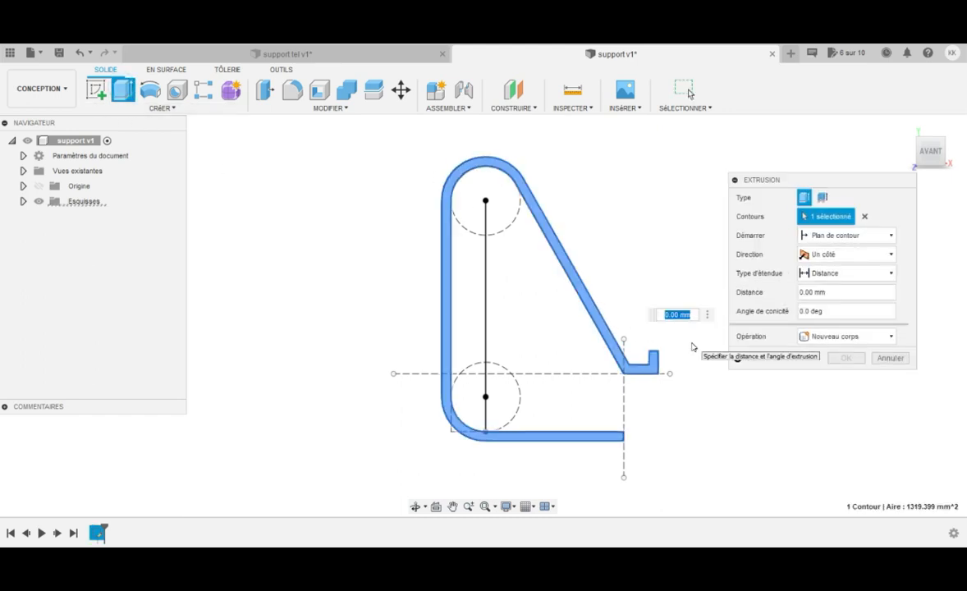
text(75)
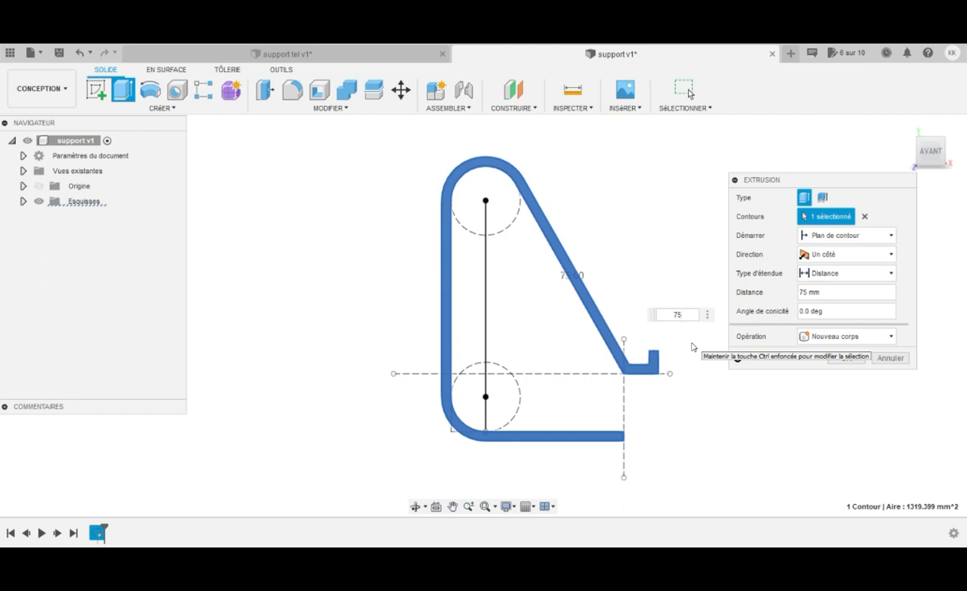
key(Return)
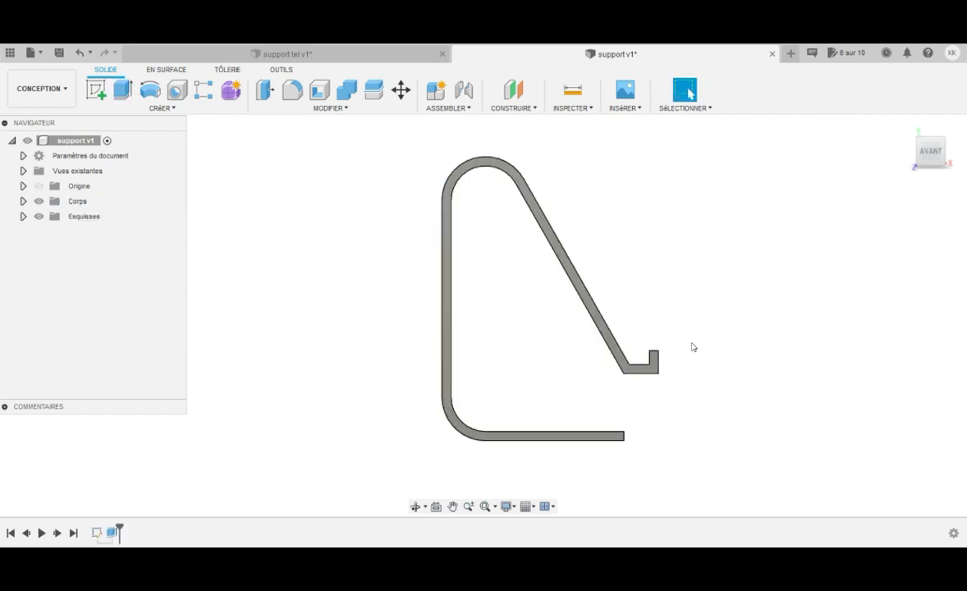
Step: Fillet the transverse edges of the lip, the bend below the slanted front and the base's free end with a 2 mm radius
click(415, 506)
mouse_move(445, 473)
mouse_down()
mouse_move(412, 480)
mouse_move(378, 466)
mouse_move(352, 484)
mouse_move(341, 466)
mouse_move(261, 493)
mouse_move(432, 477)
mouse_move(418, 466)
mouse_move(450, 475)
mouse_up()
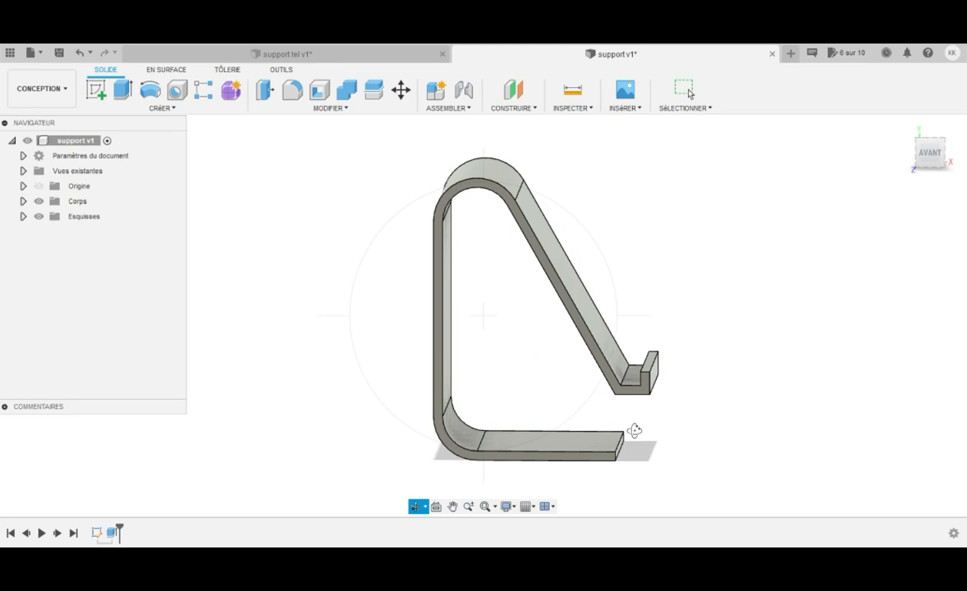
key(Escape)
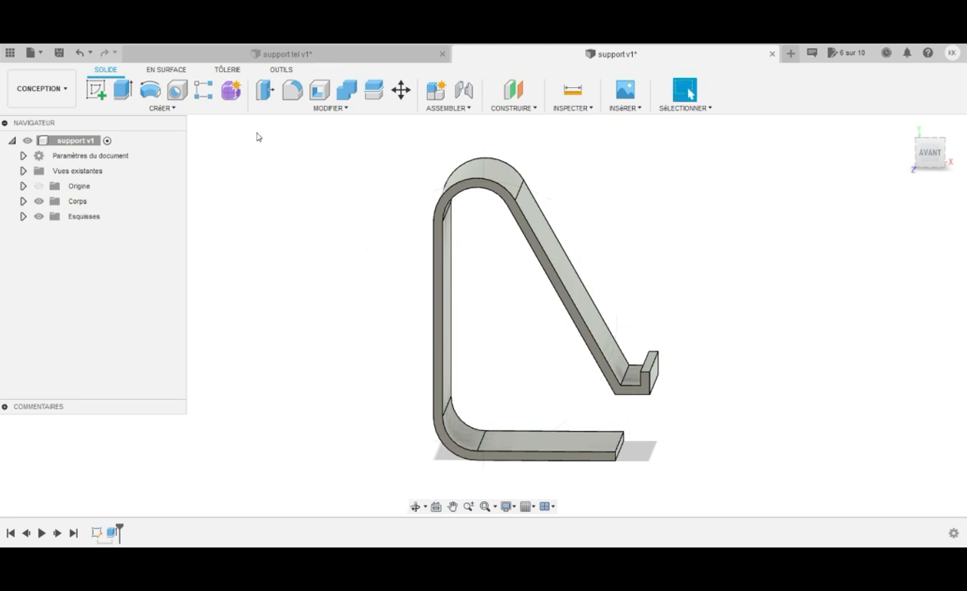
click(292, 89)
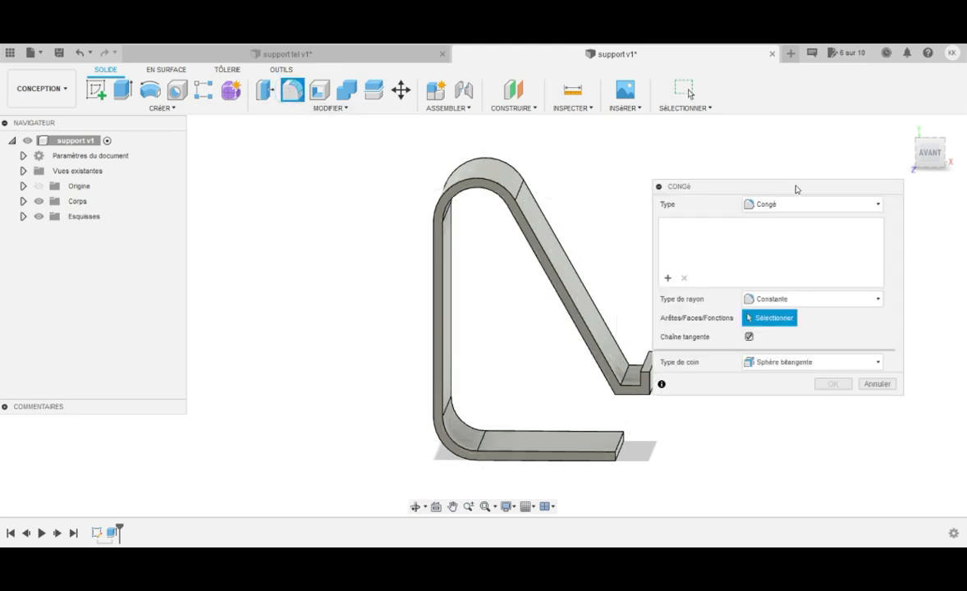
drag(795, 189, 841, 187)
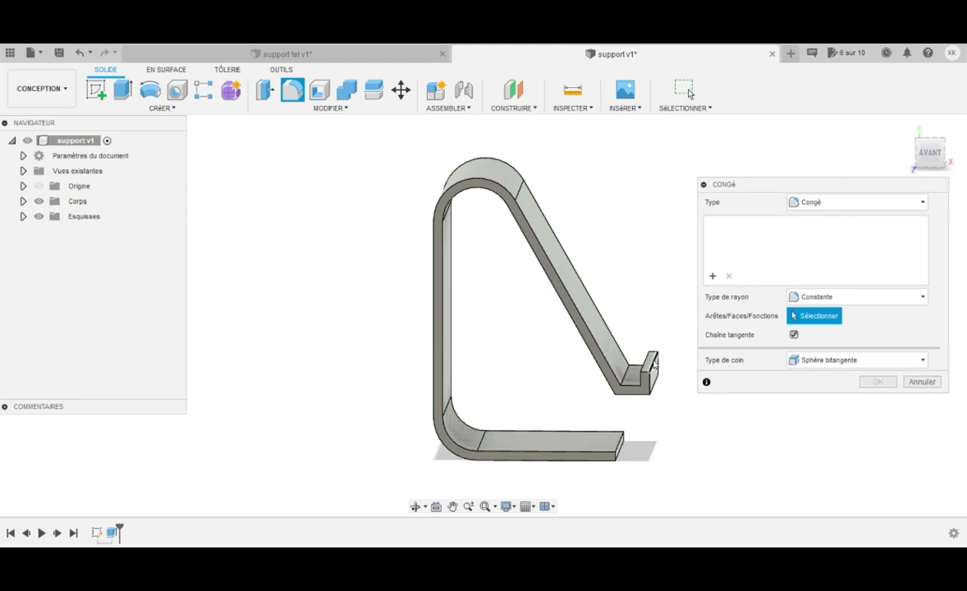
click(655, 365)
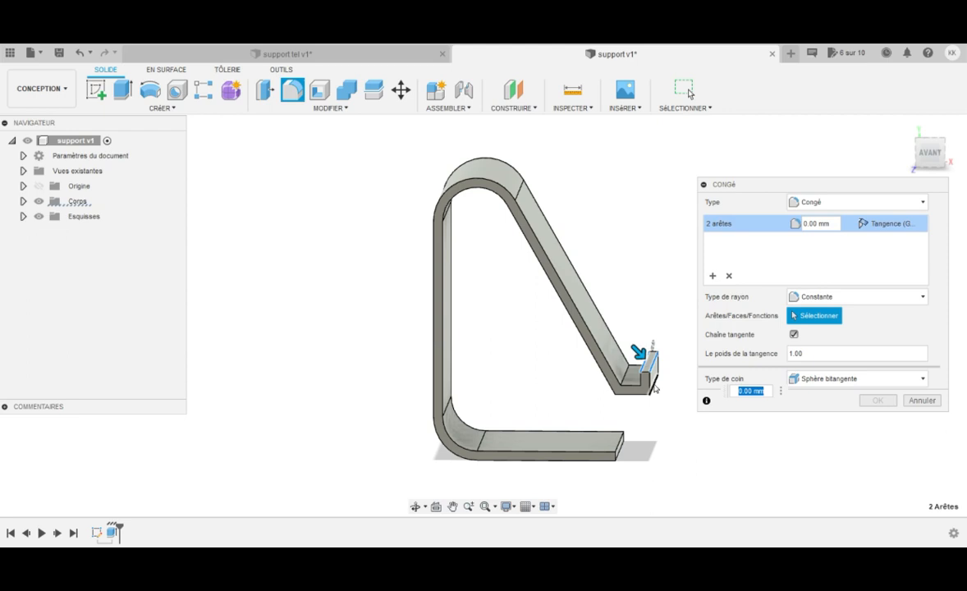
click(656, 389)
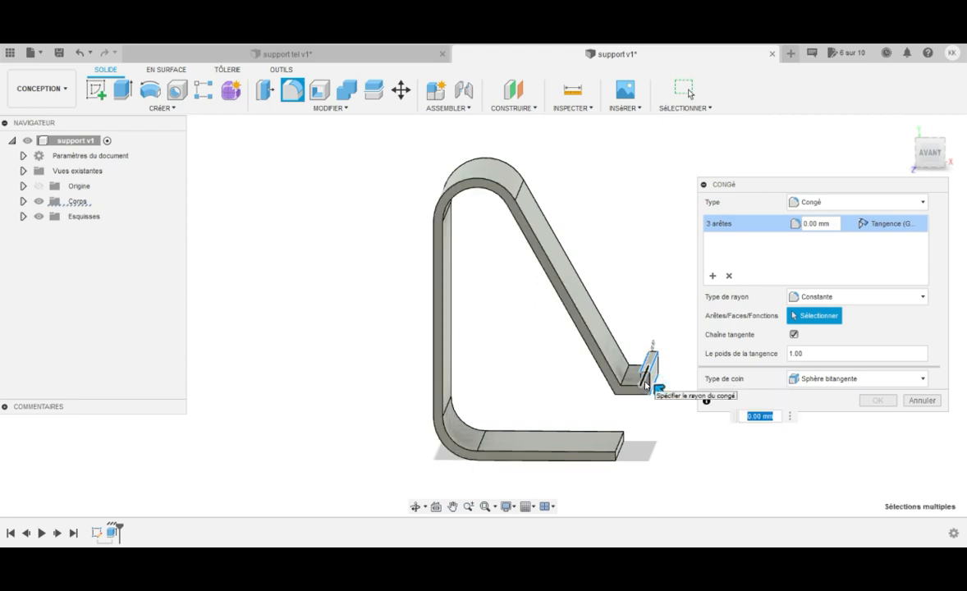
click(645, 385)
click(624, 381)
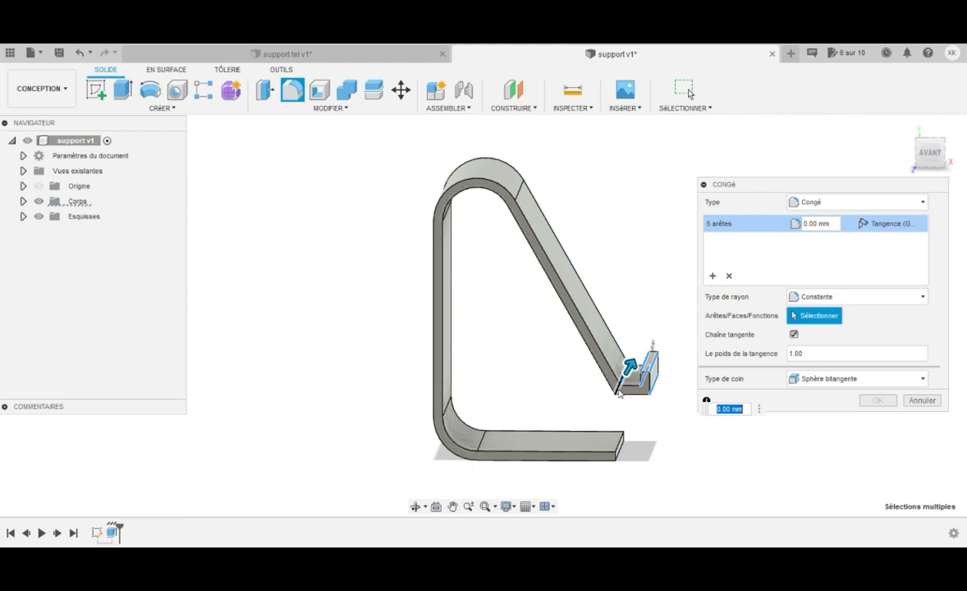
click(617, 393)
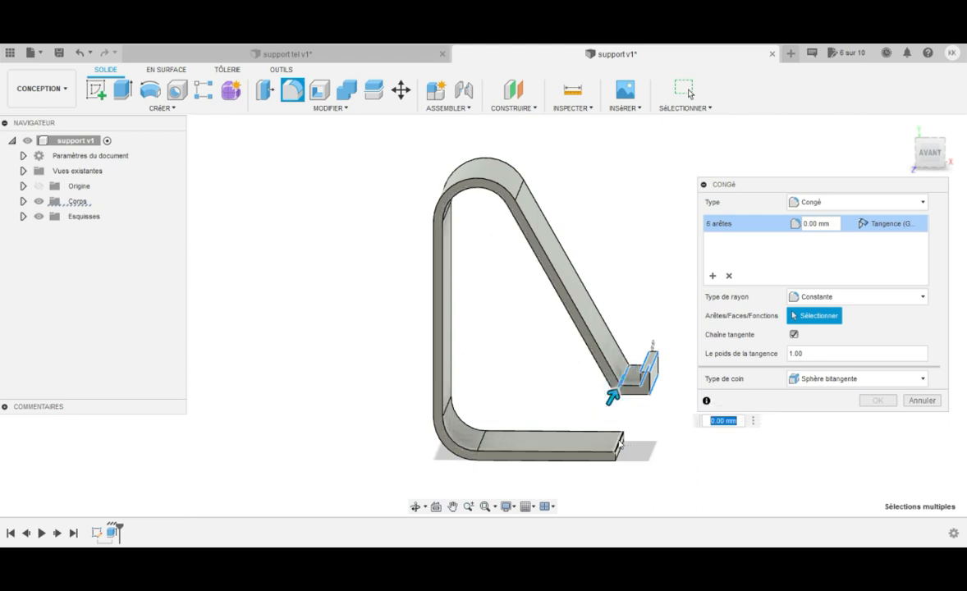
click(623, 436)
click(621, 450)
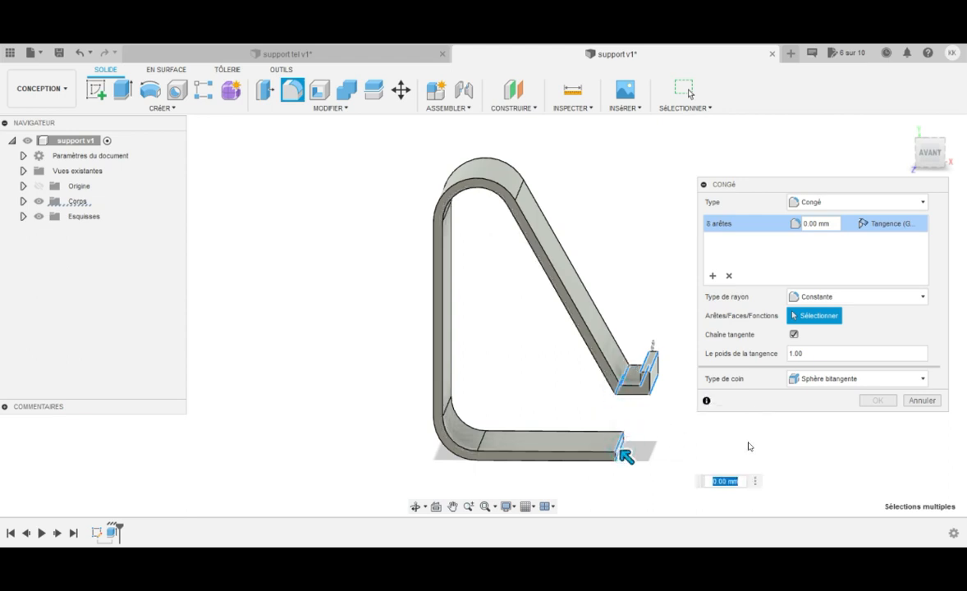
text(3)
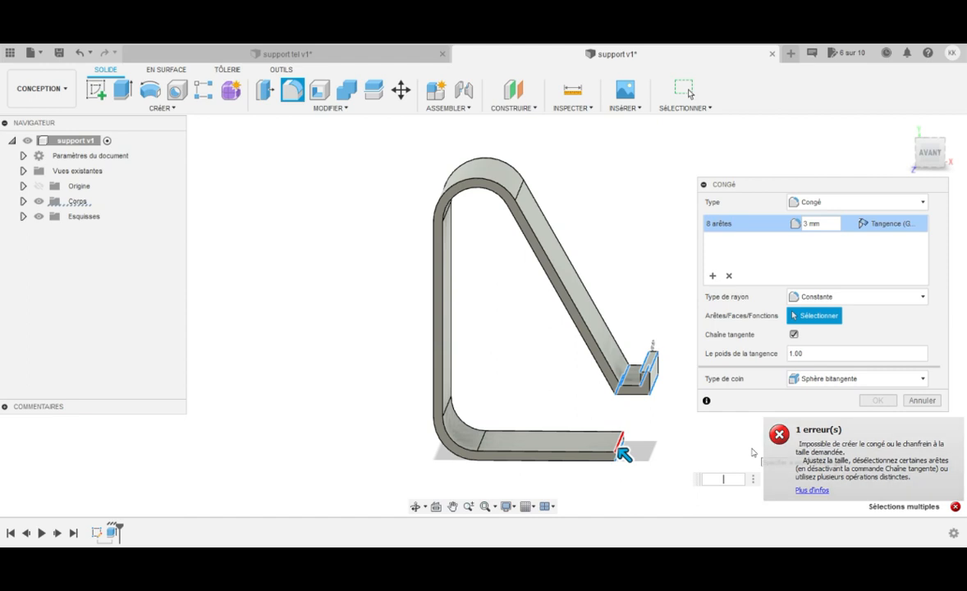
text(2)
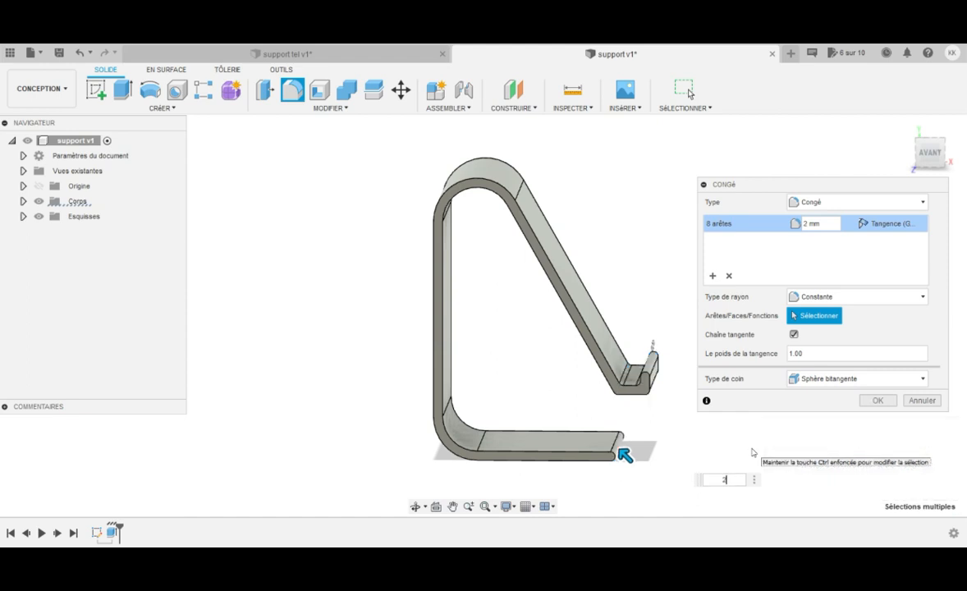
key(Return)
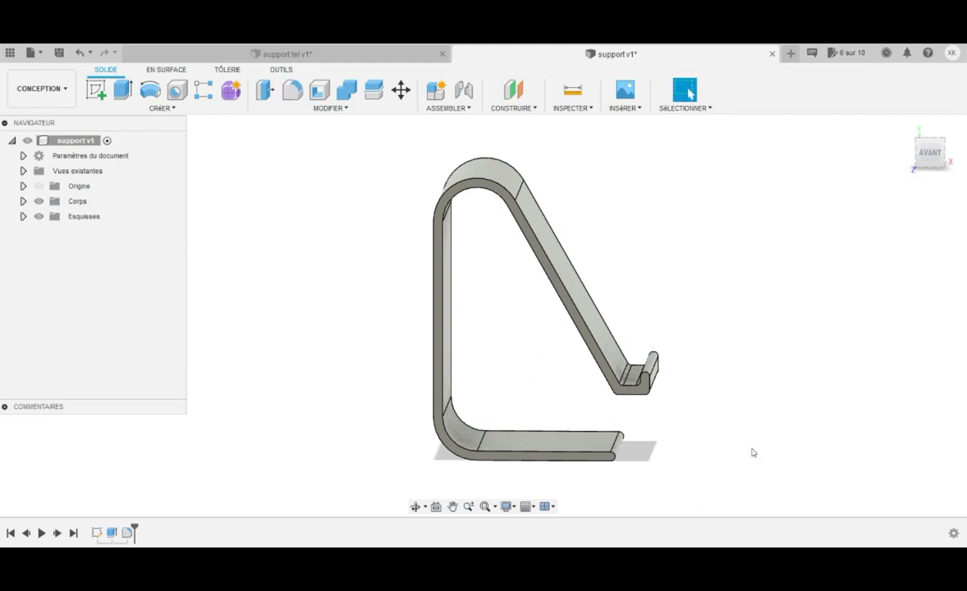
Step: Examine the rounded phone support from angled front views, the straight right side and an oblique view of the lip
click(416, 507)
drag(509, 358, 531, 387)
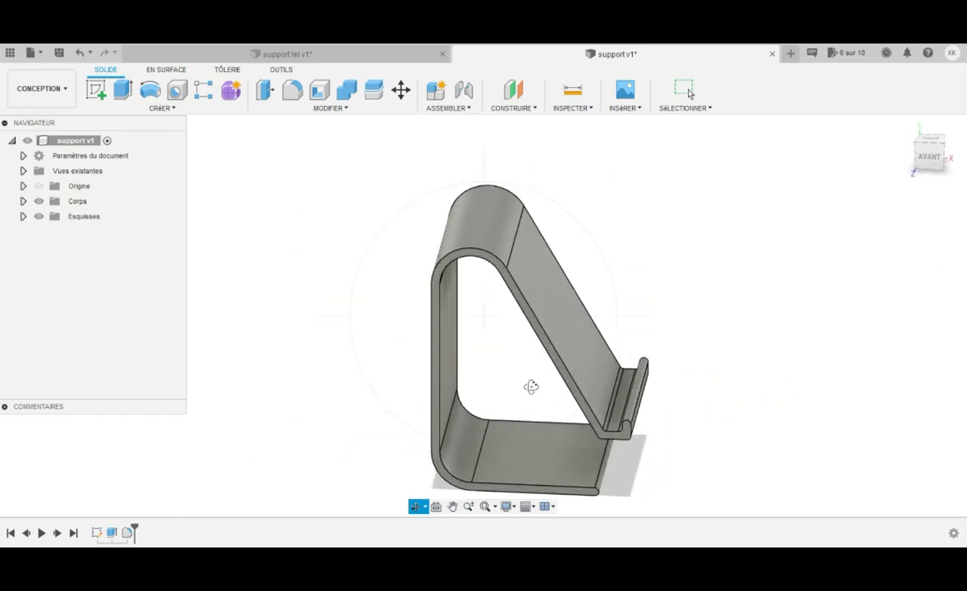
scroll(531, 387, up, 1)
drag(459, 486, 432, 440)
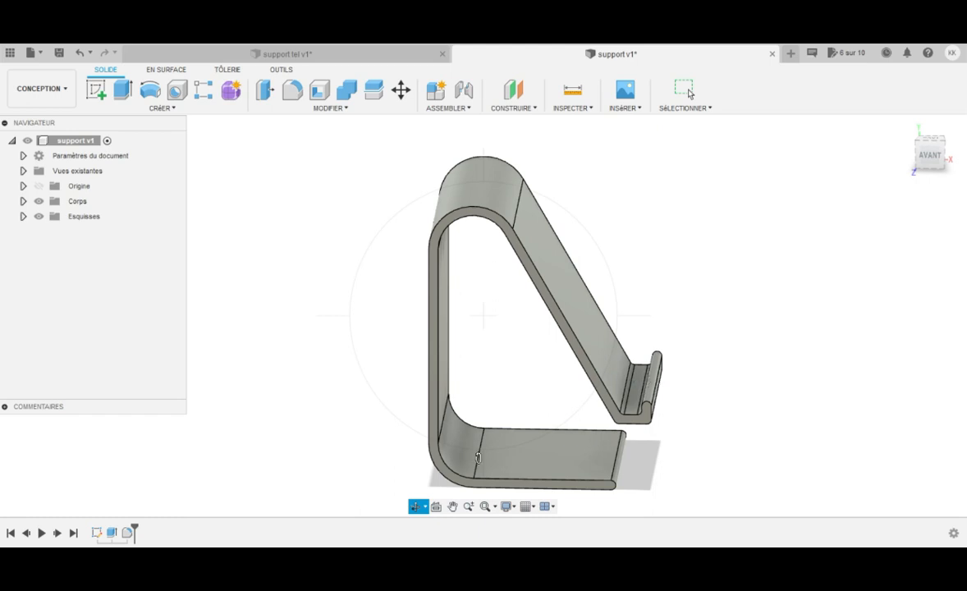
drag(435, 468, 596, 382)
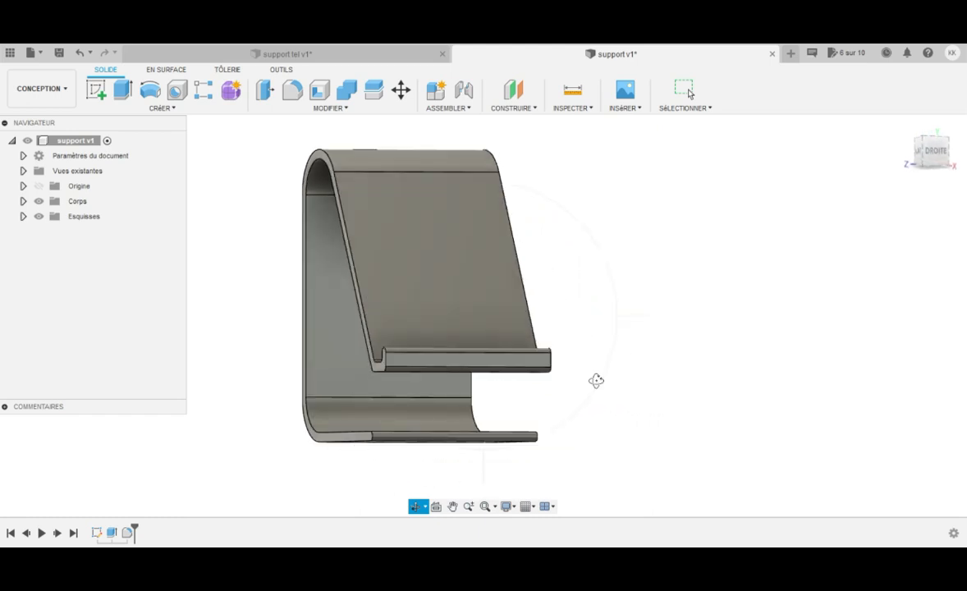
click(936, 152)
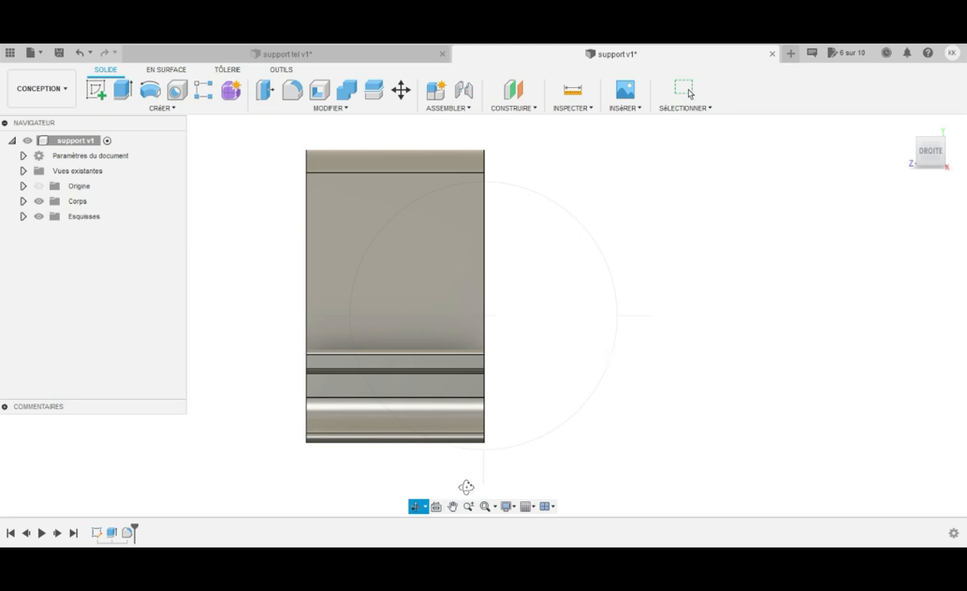
click(453, 507)
drag(470, 312, 594, 318)
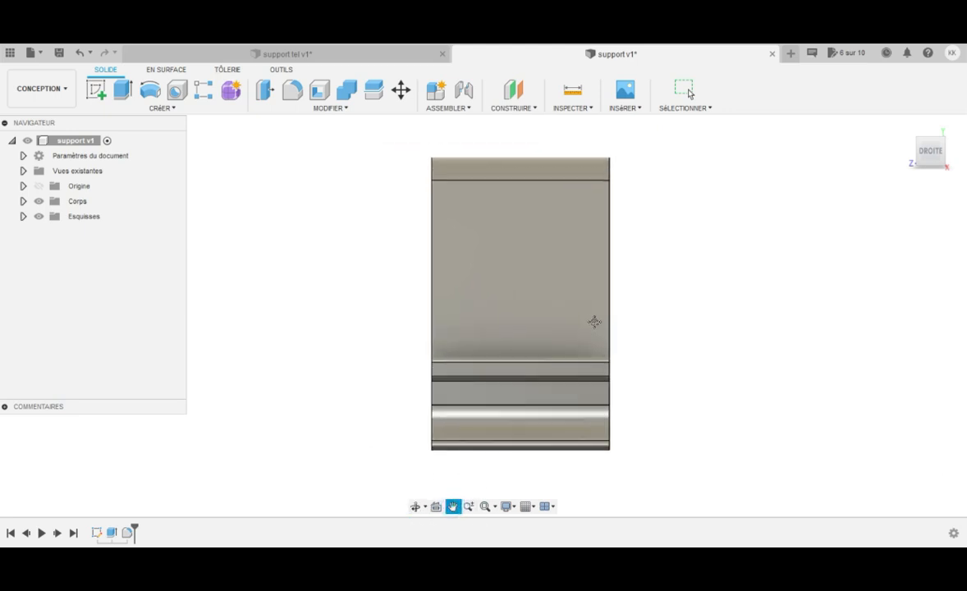
click(416, 506)
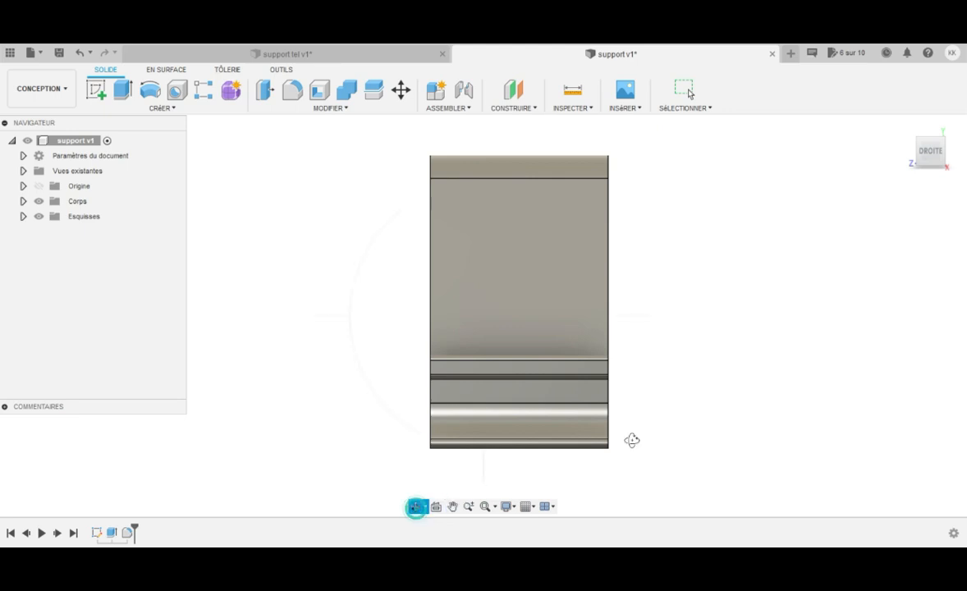
drag(659, 404, 649, 412)
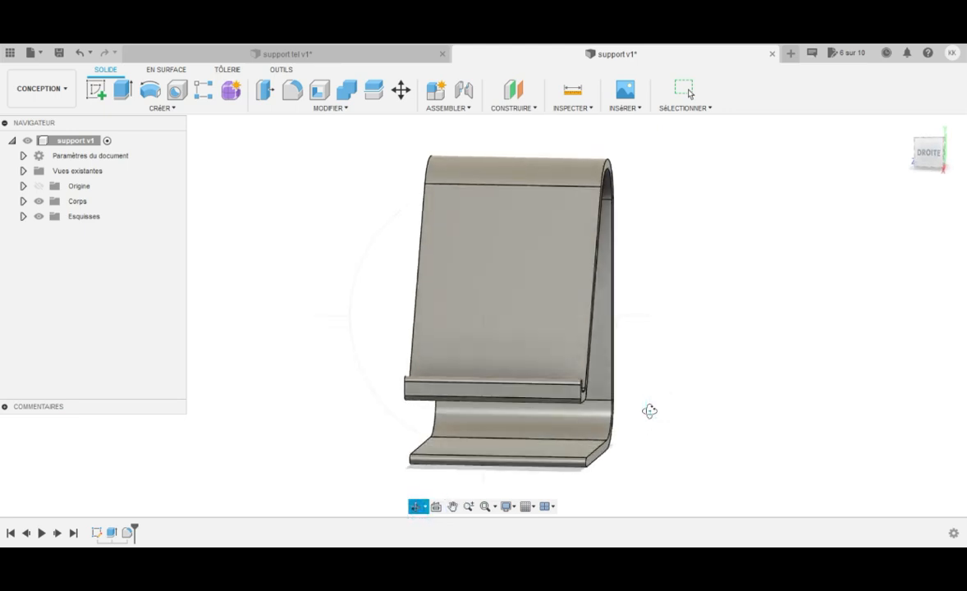
key(Escape)
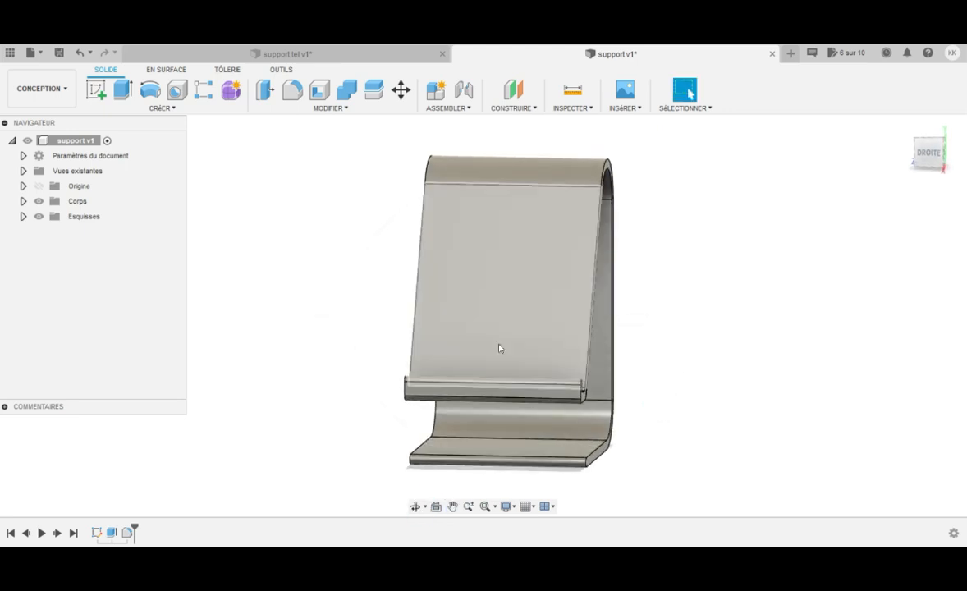
Step: Create an offset construction plane on the outer front face of the lip at a distance of 0 mm
click(514, 97)
click(513, 108)
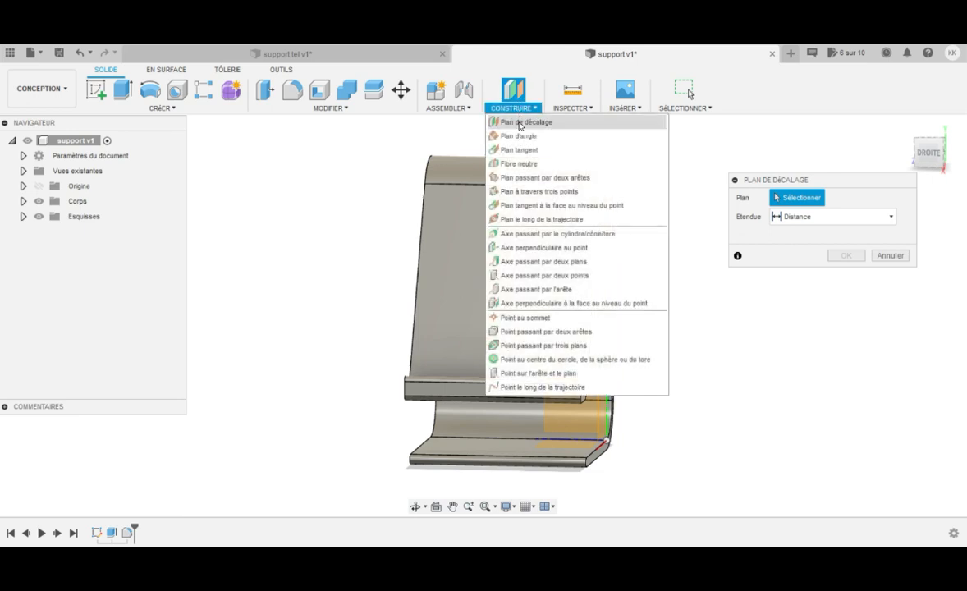
click(520, 124)
click(513, 394)
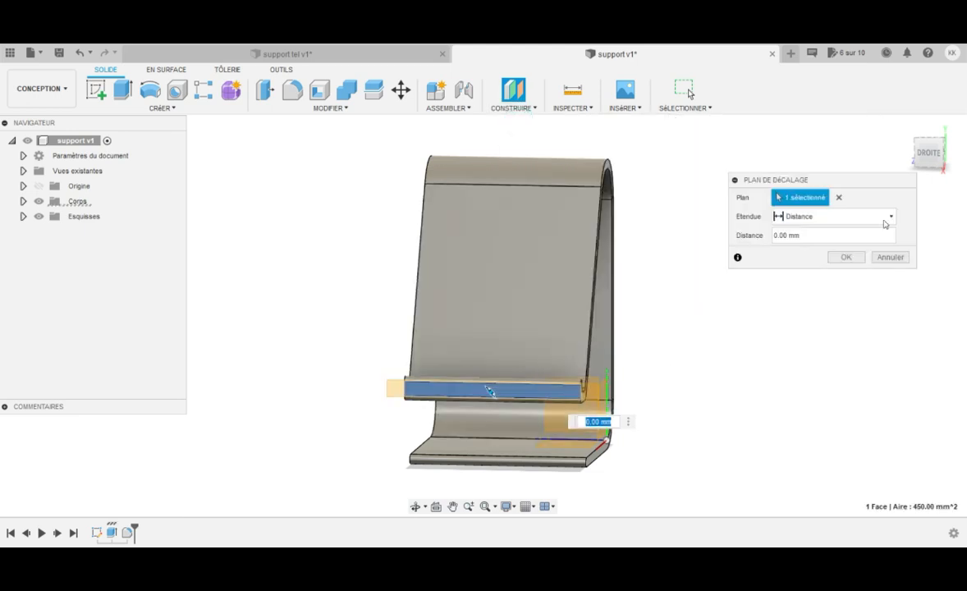
click(846, 257)
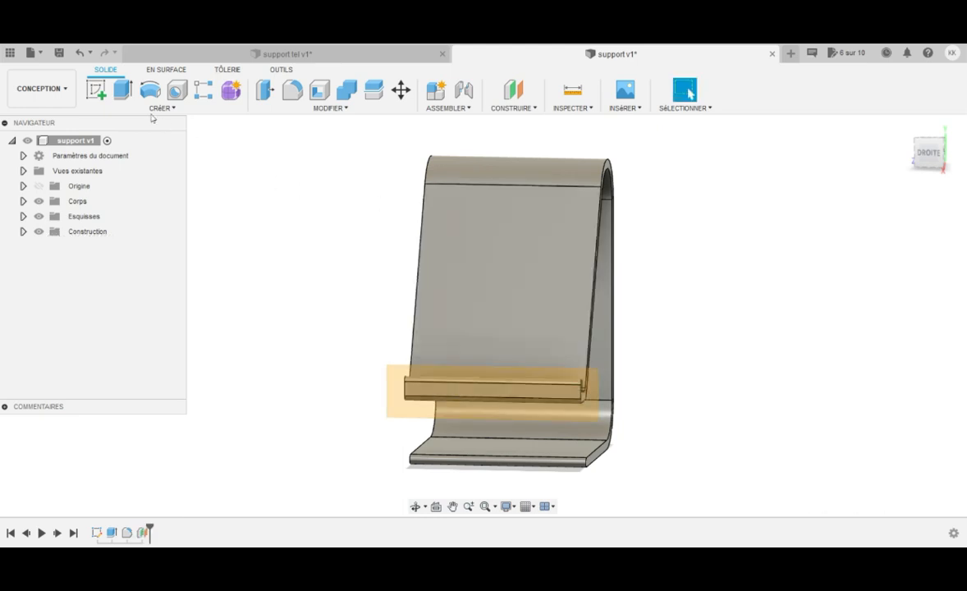
Step: Sketch a 15 × 15 mm center rectangle on the new plane, centred on the lip at the sketch origin, and finish the sketch
click(96, 89)
click(464, 396)
click(409, 412)
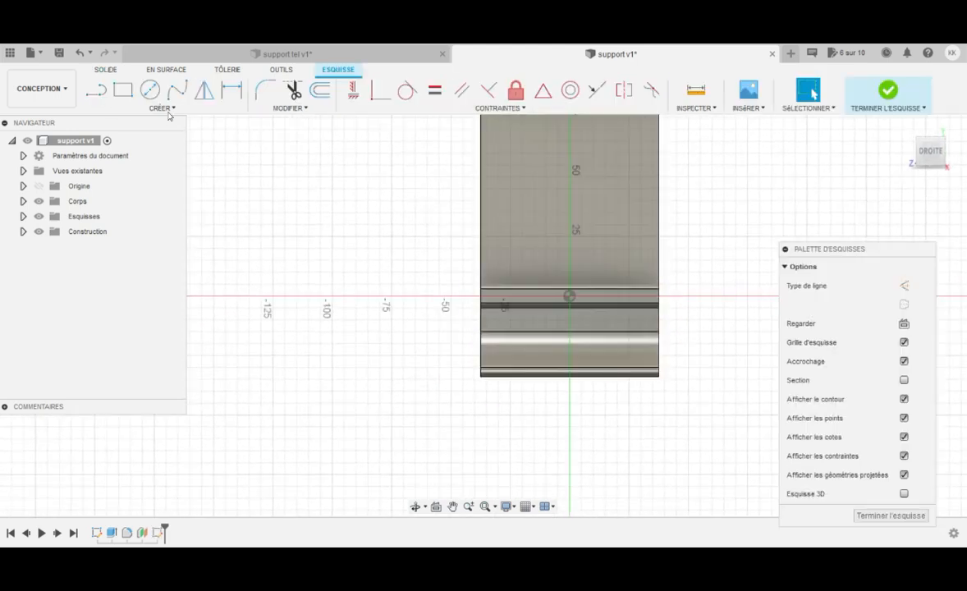
click(162, 108)
mouse_move(185, 136)
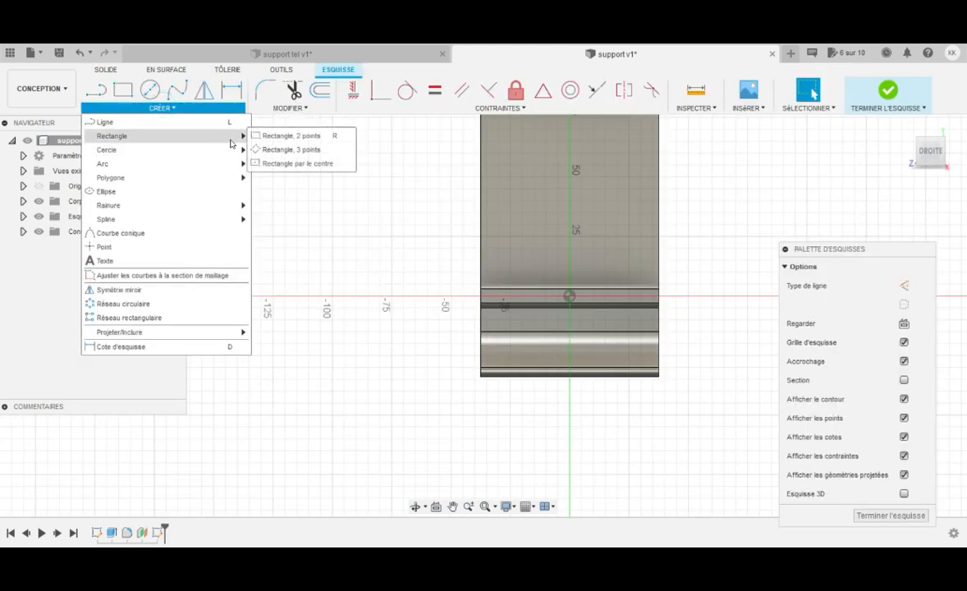
click(284, 166)
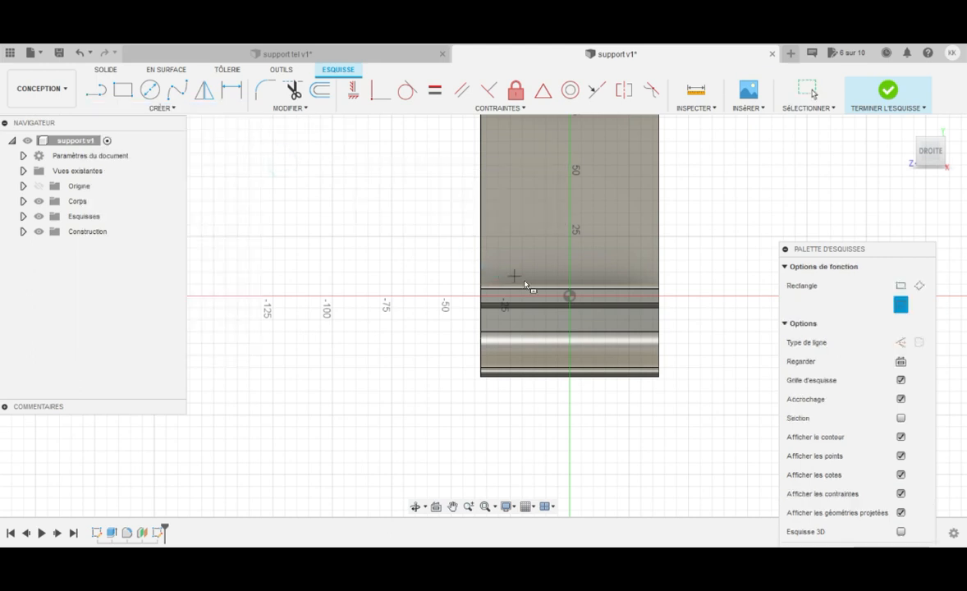
click(569, 296)
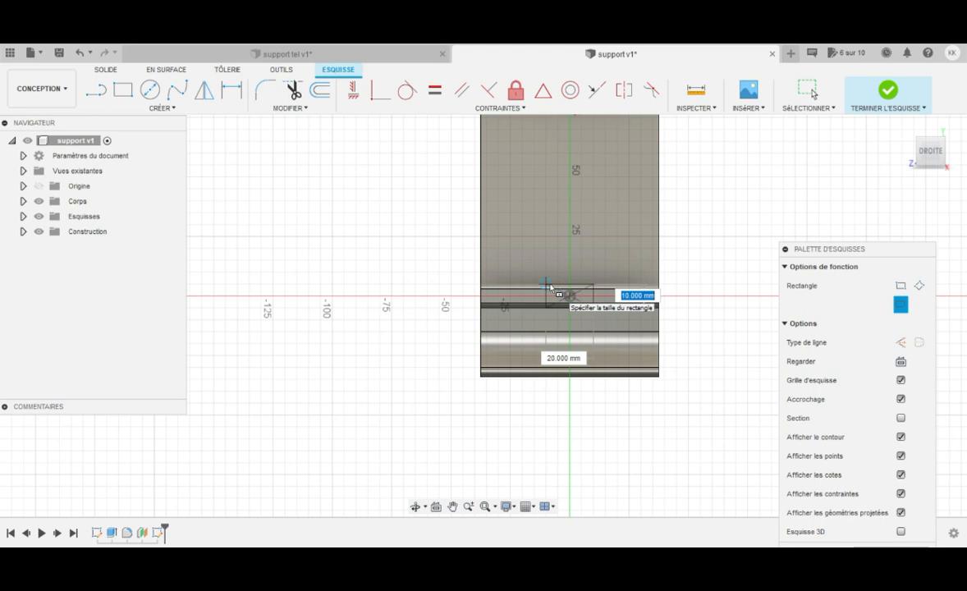
text(15)
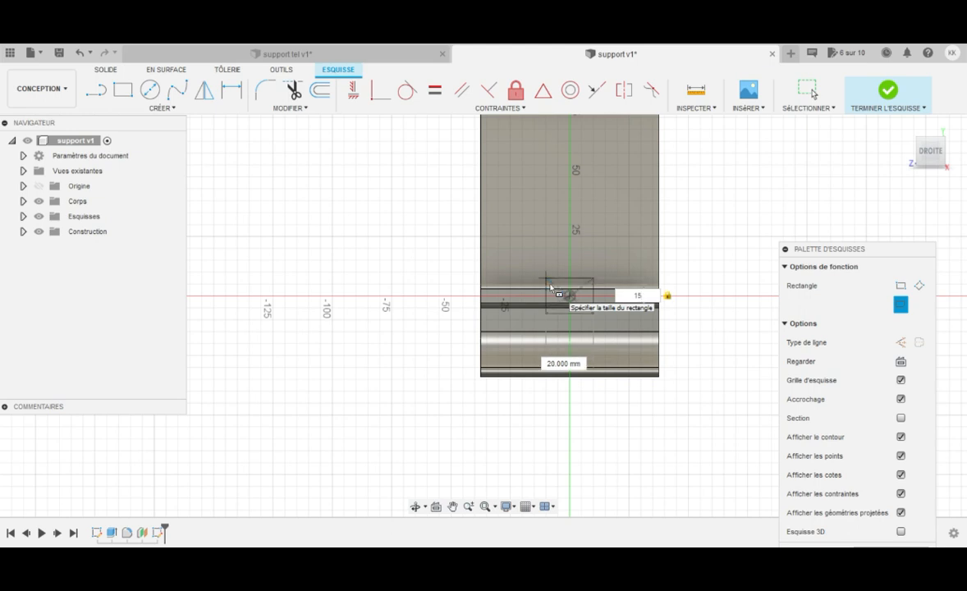
key(Tab)
text(10)
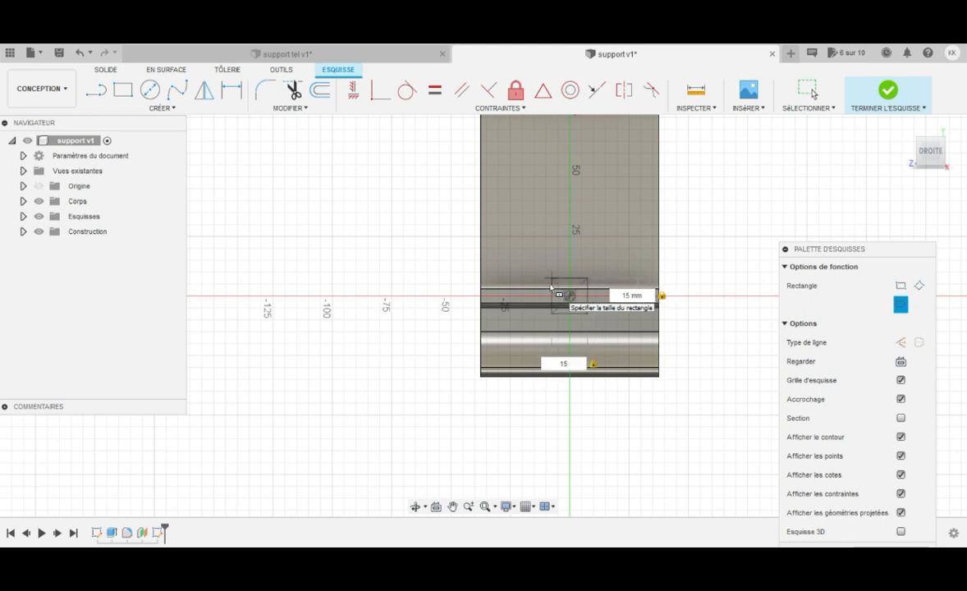
key(Return)
key(Escape)
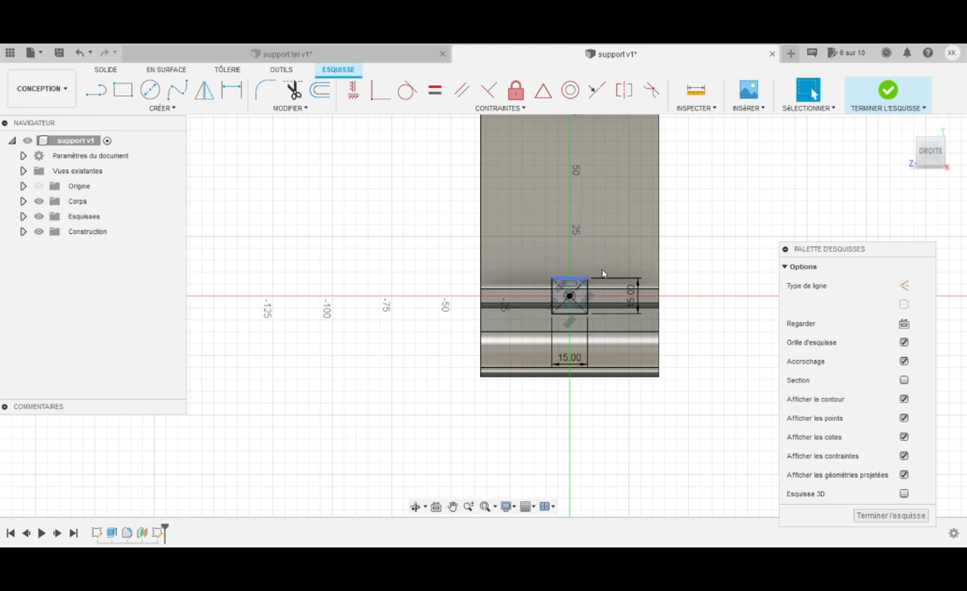
click(890, 96)
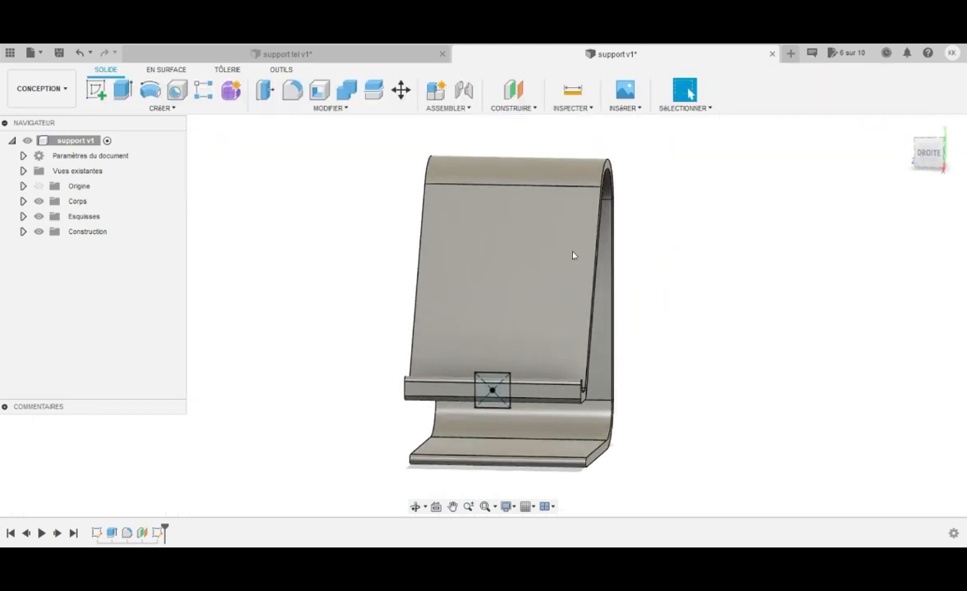
Step: Extrude the square as a -105 mm cut through the lip, the slanted front and the vertical back
click(122, 89)
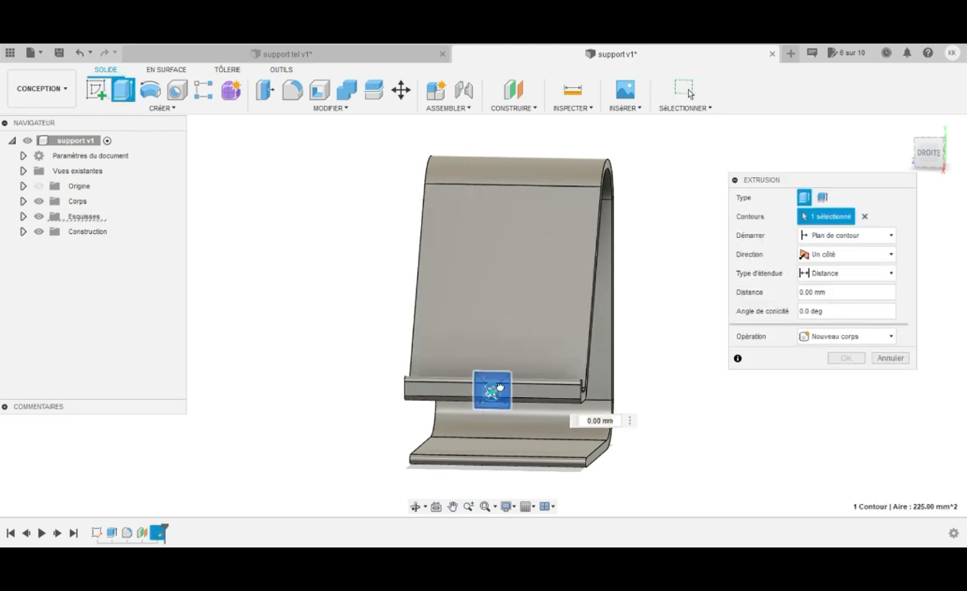
drag(491, 393, 543, 364)
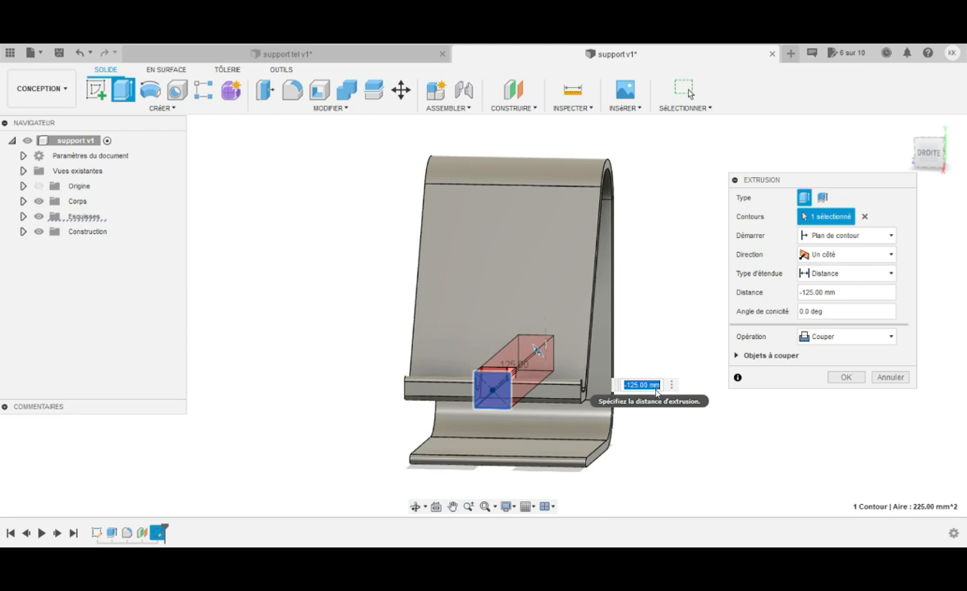
click(415, 508)
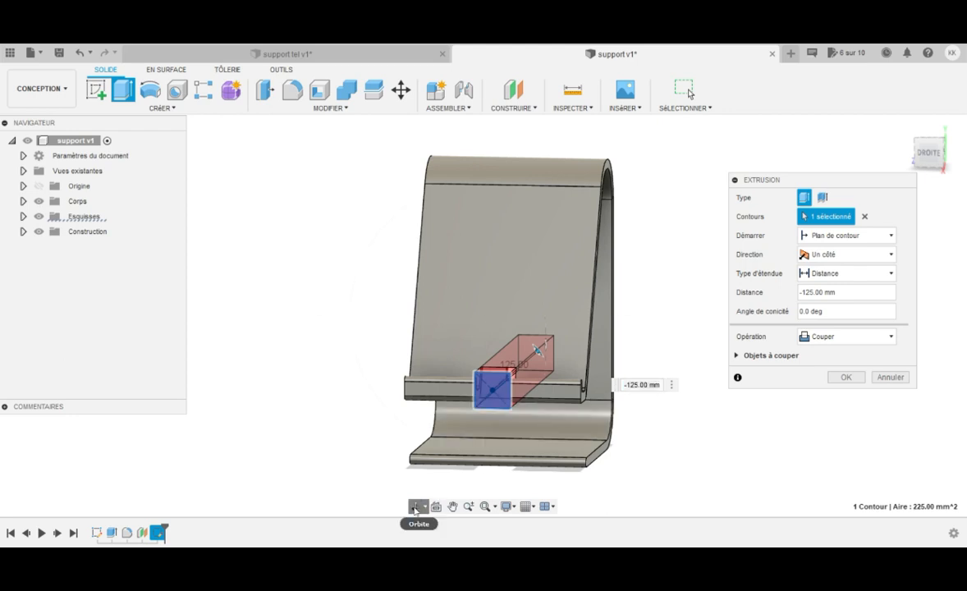
drag(453, 478, 558, 477)
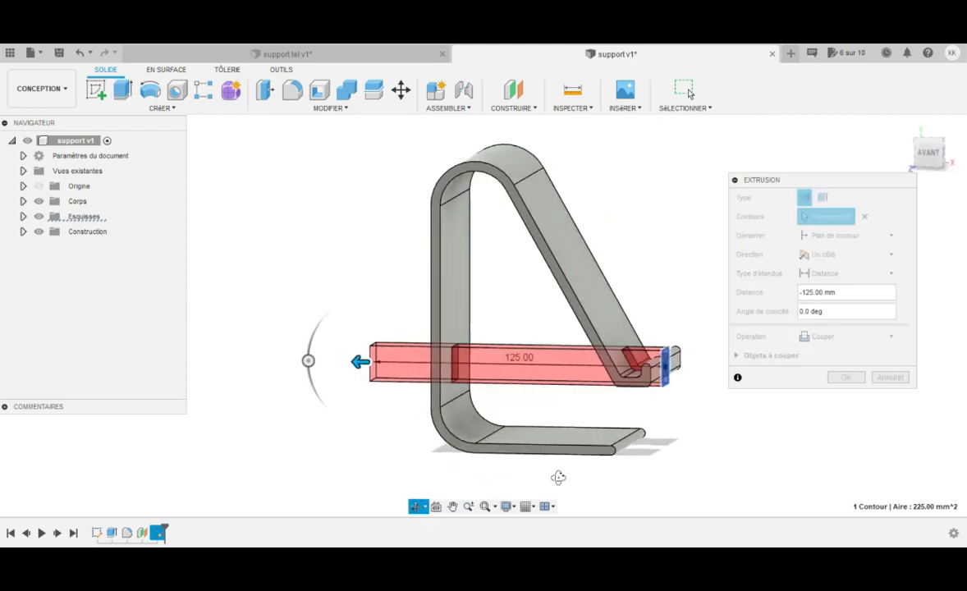
key(Escape)
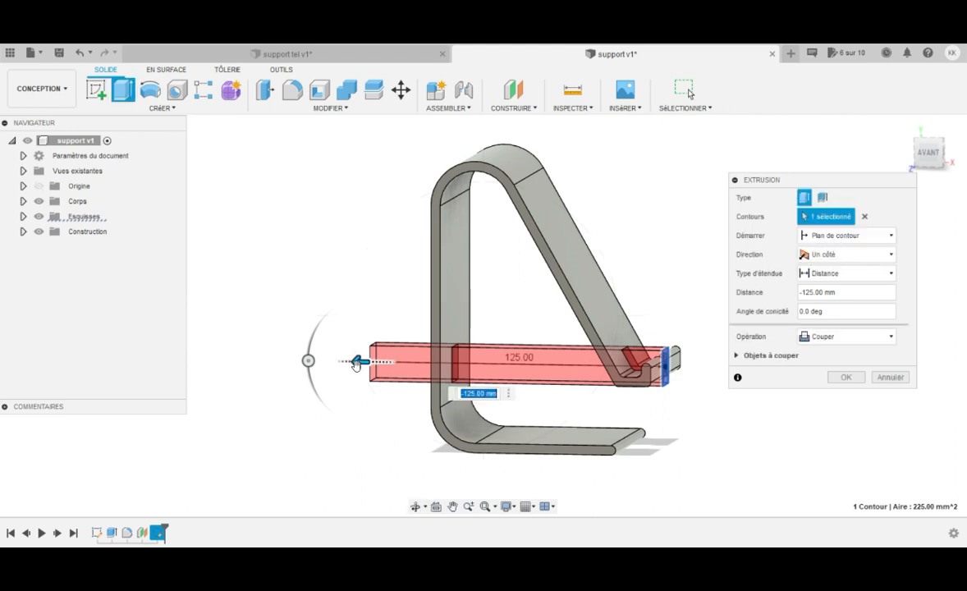
drag(356, 362, 407, 363)
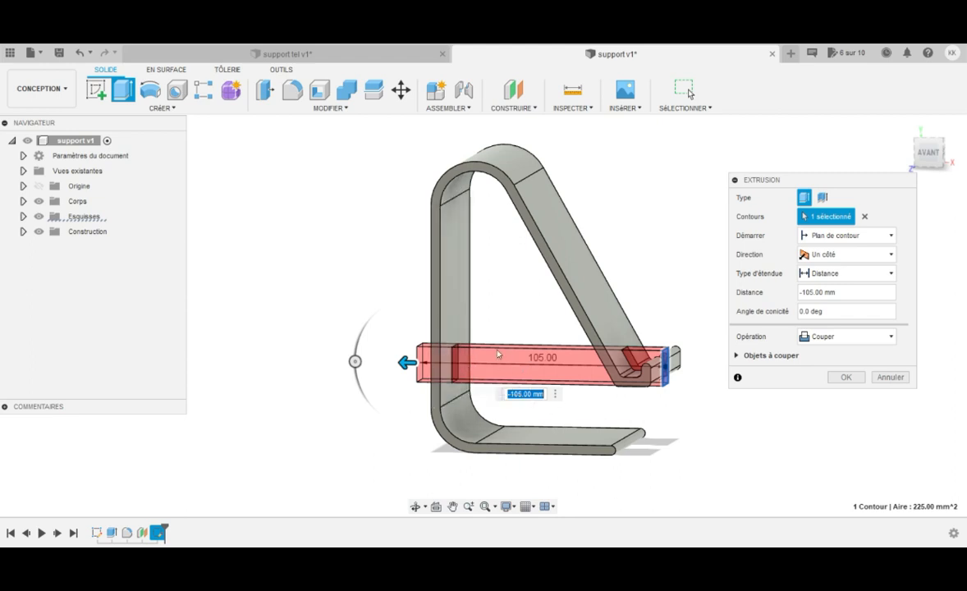
click(848, 378)
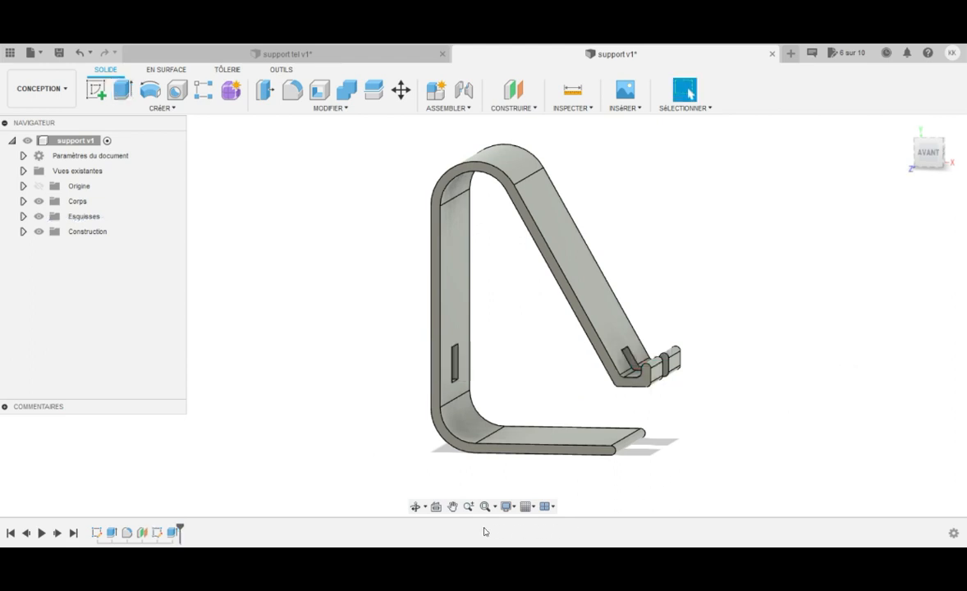
Step: Start a fillet and select the four inner-side edges of the square opening in the vertical back
click(416, 507)
drag(563, 473, 539, 498)
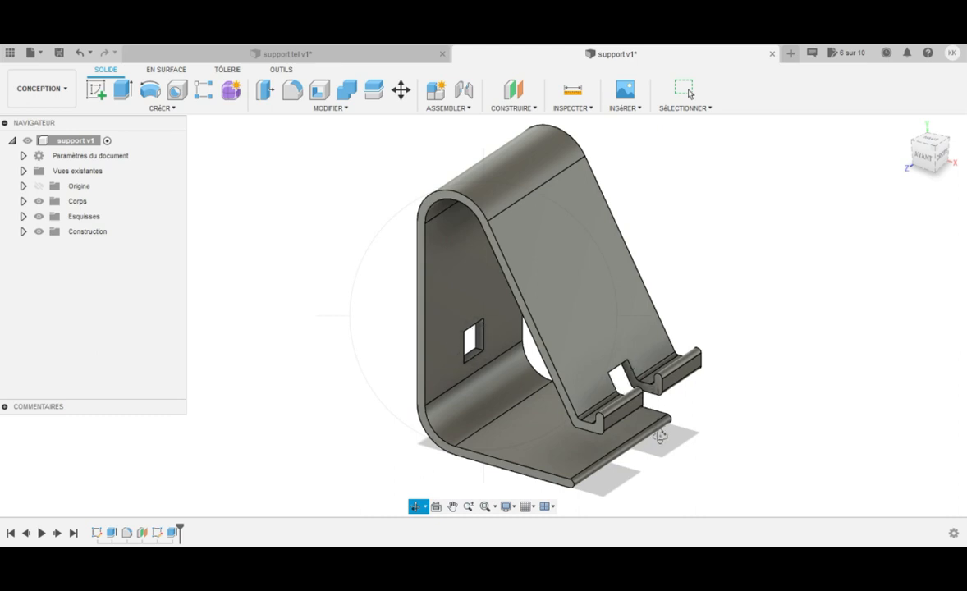
drag(660, 436, 633, 470)
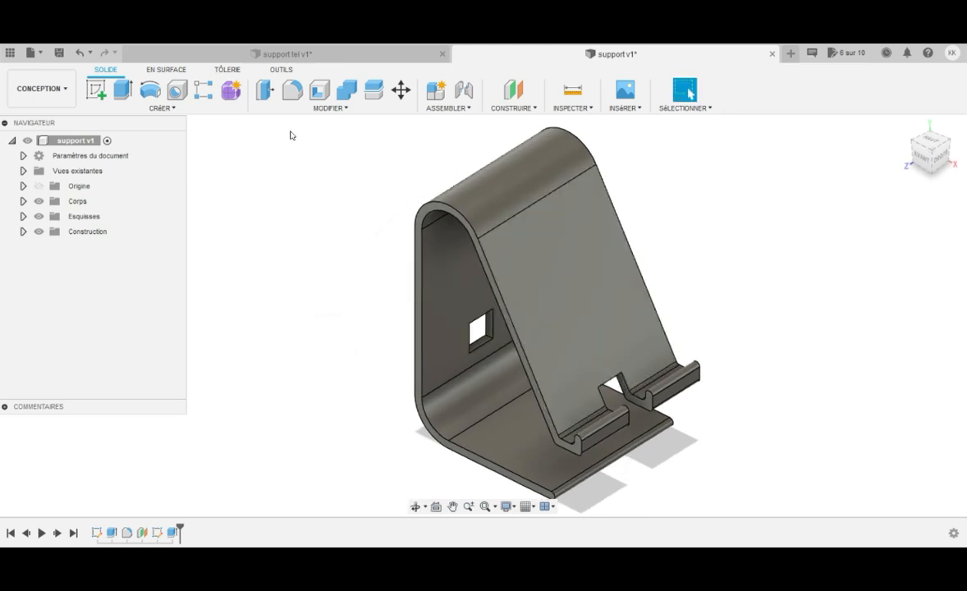
click(293, 89)
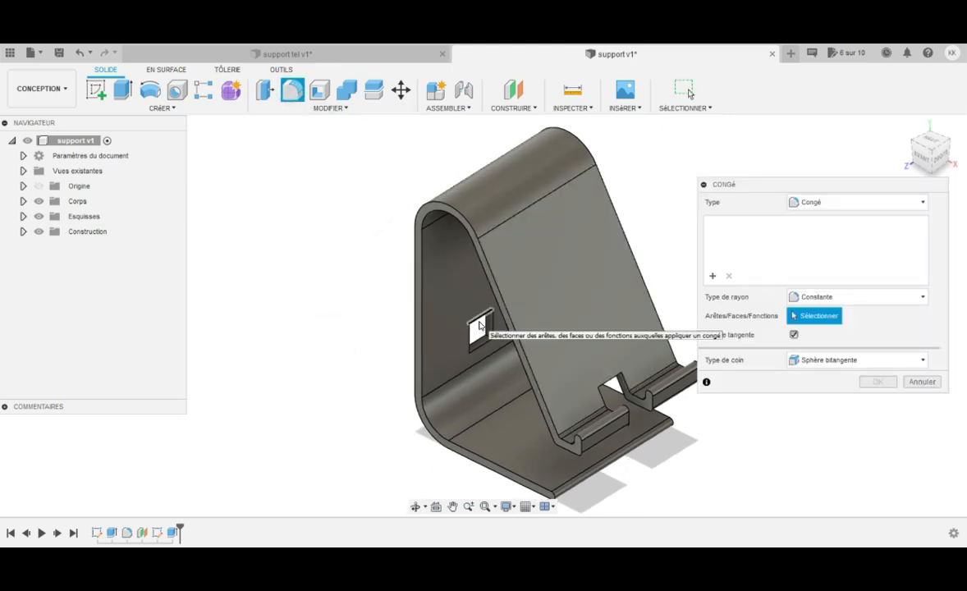
click(467, 332)
click(493, 326)
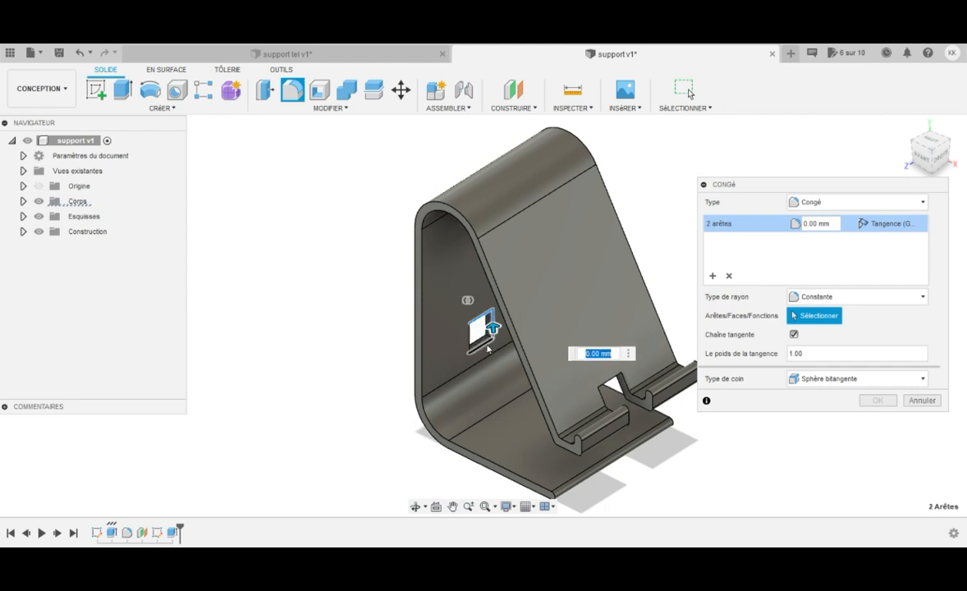
click(486, 346)
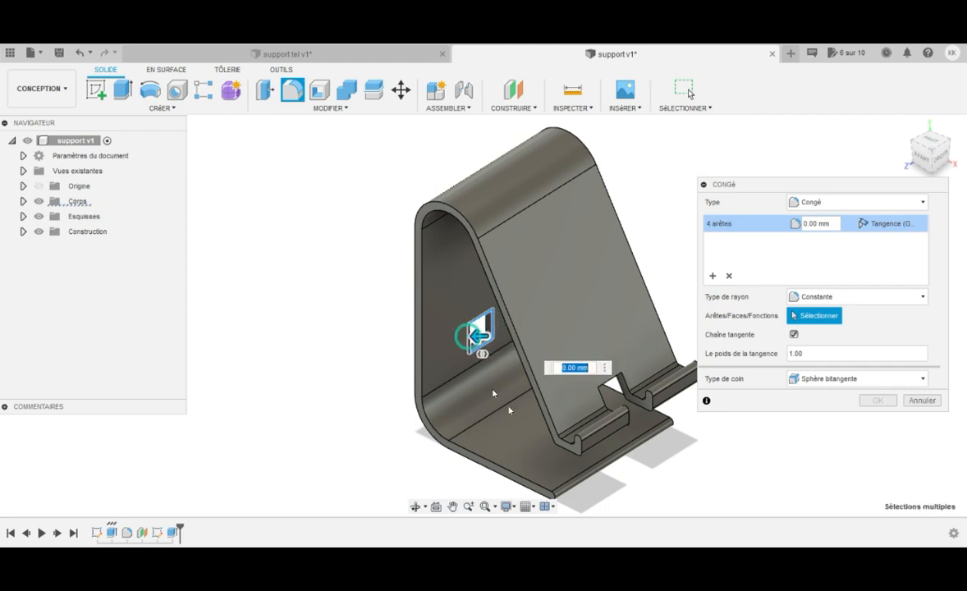
Step: Add the edges of the cable cutout in the lip and slanted front, on both front and rear sides, to the fillet selection
click(637, 402)
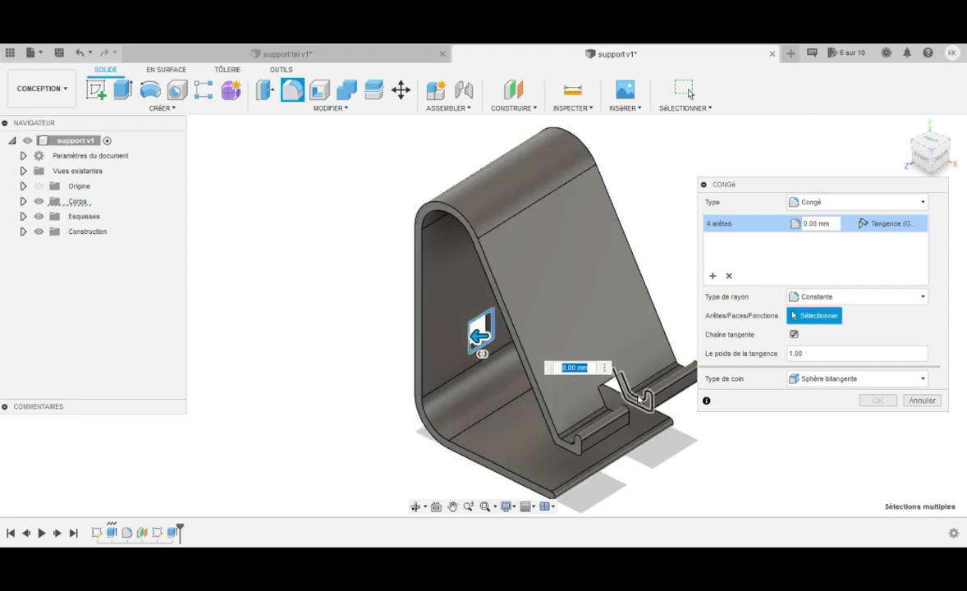
click(641, 398)
click(606, 390)
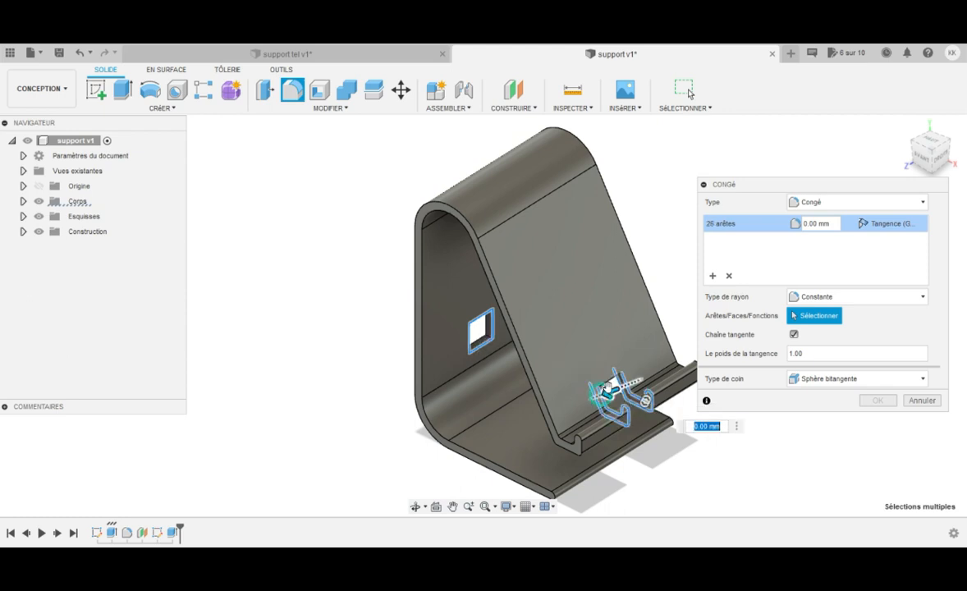
click(612, 382)
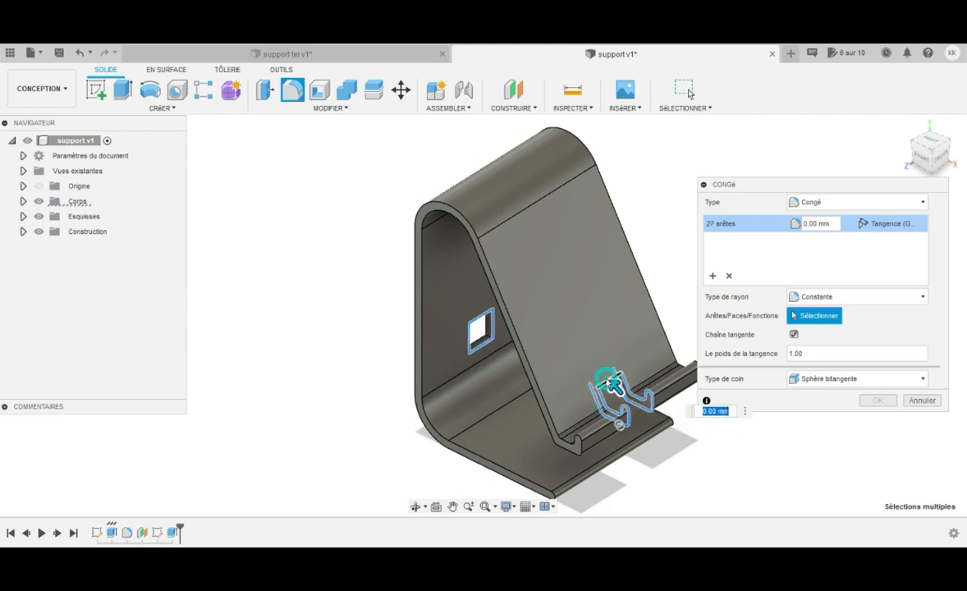
click(416, 506)
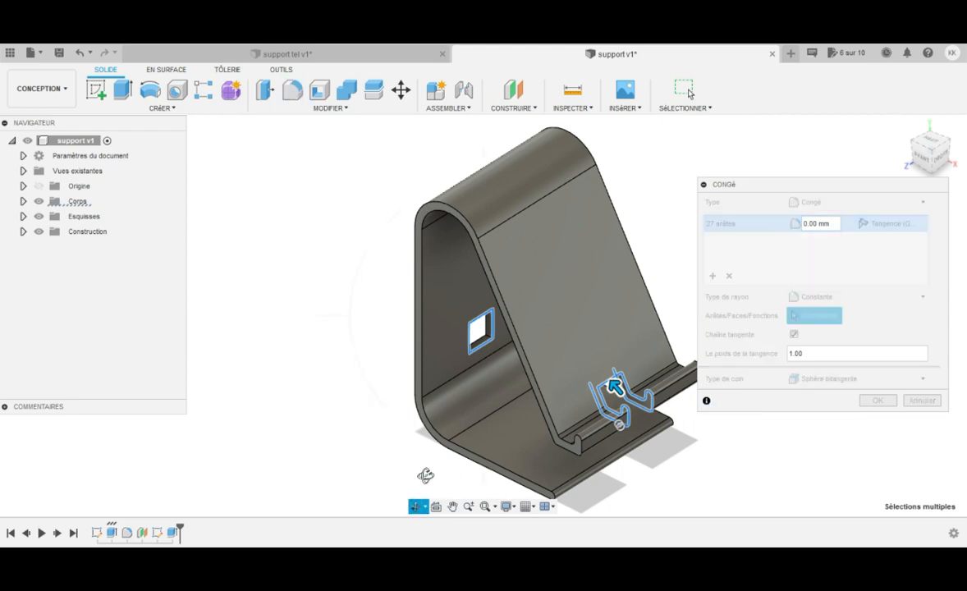
drag(426, 476, 509, 445)
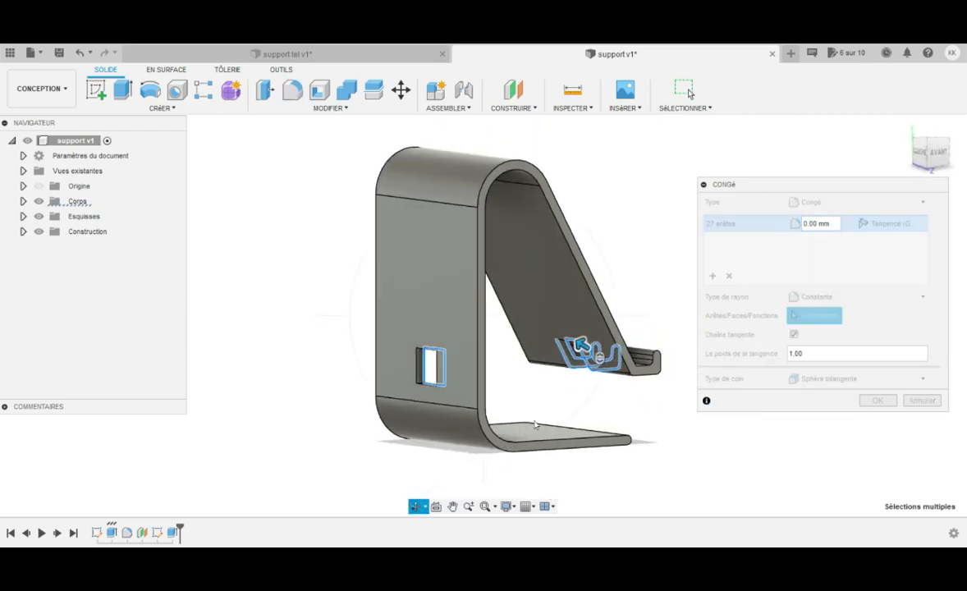
key(Escape)
click(563, 345)
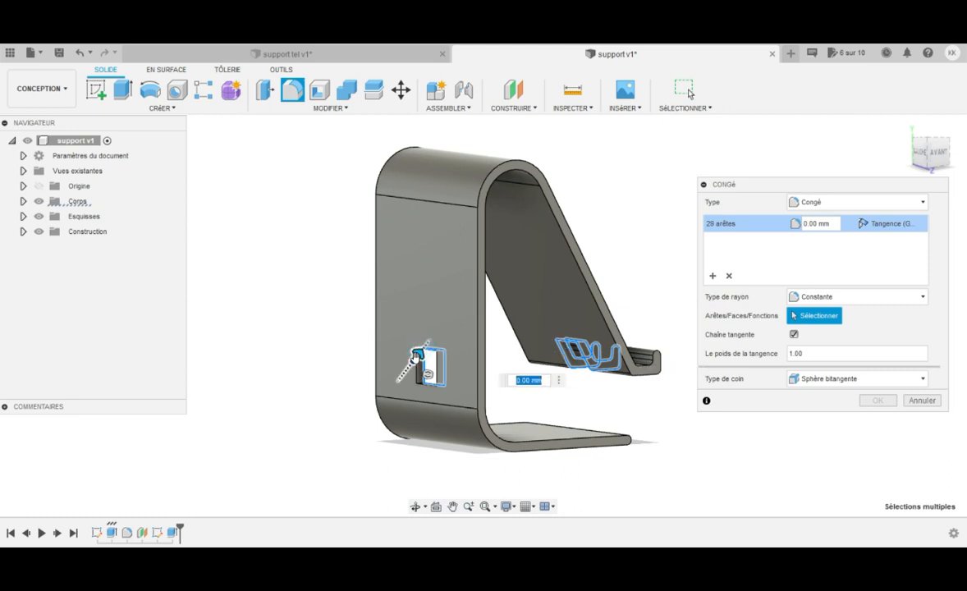
Step: Add the outer-side edges of the square opening in the vertical back and apply the fillet with a 1 mm radius
click(415, 374)
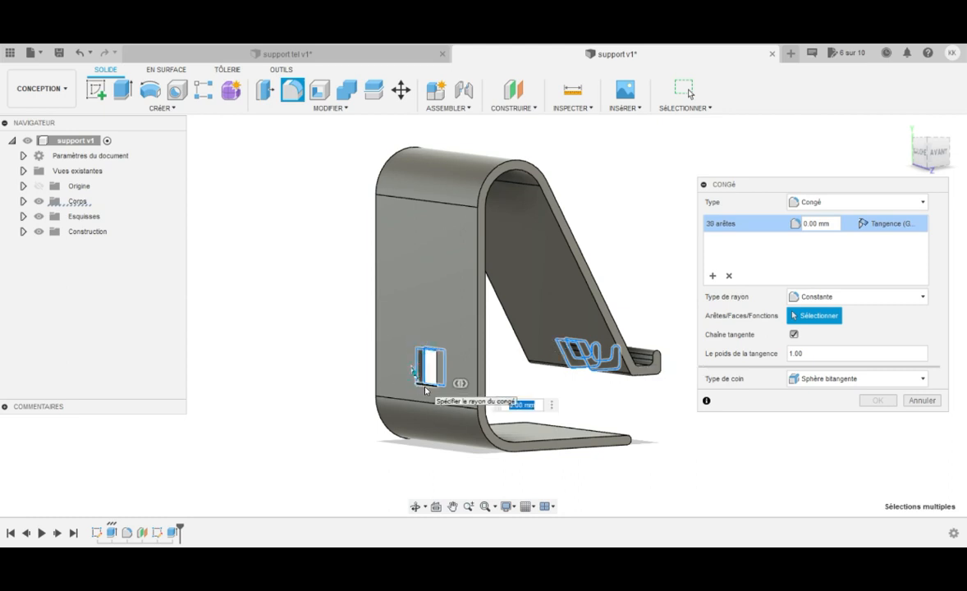
click(423, 386)
click(438, 372)
click(437, 375)
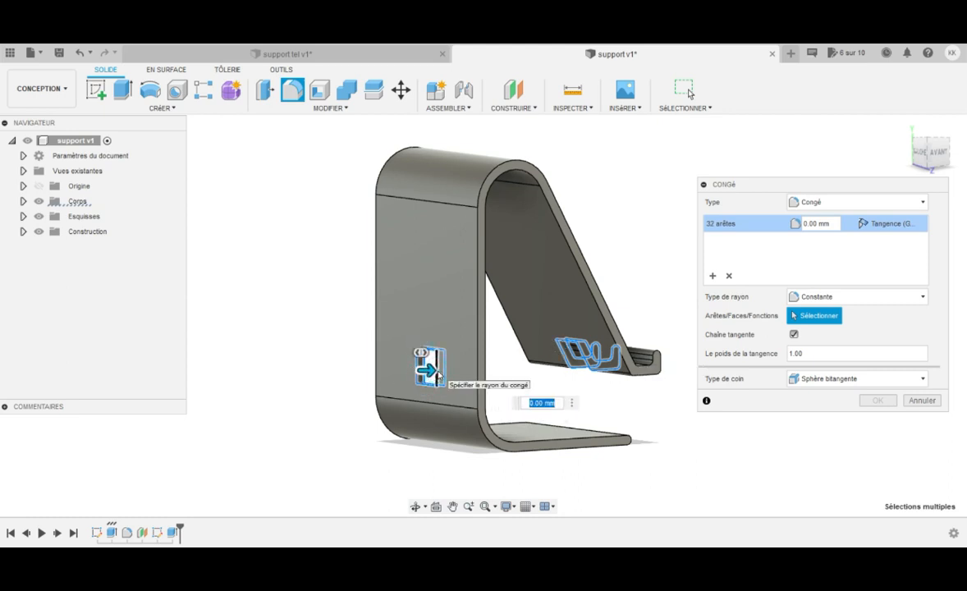
text(1)
key(Return)
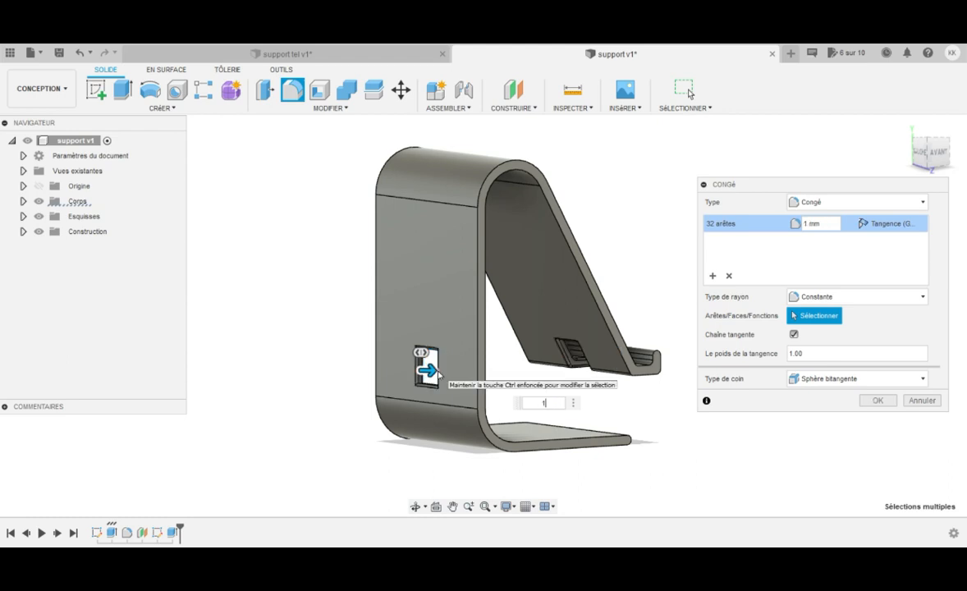
key(Return)
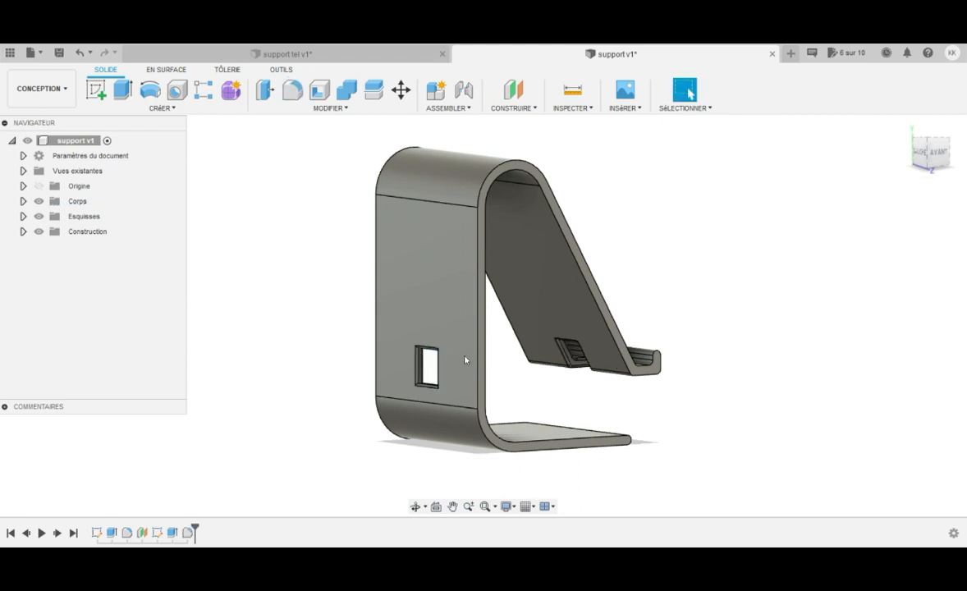
click(420, 506)
drag(476, 468, 348, 427)
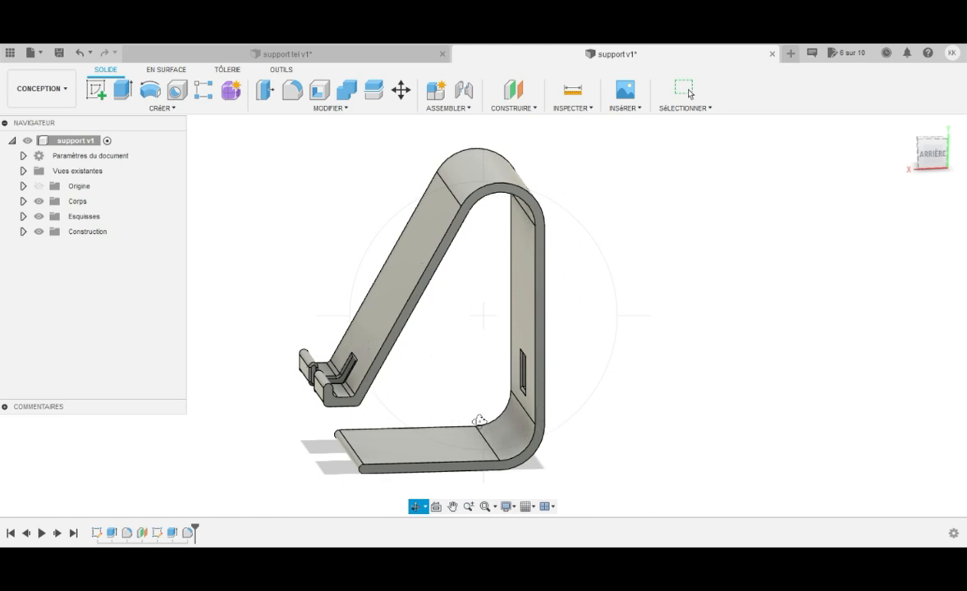
drag(487, 404, 610, 422)
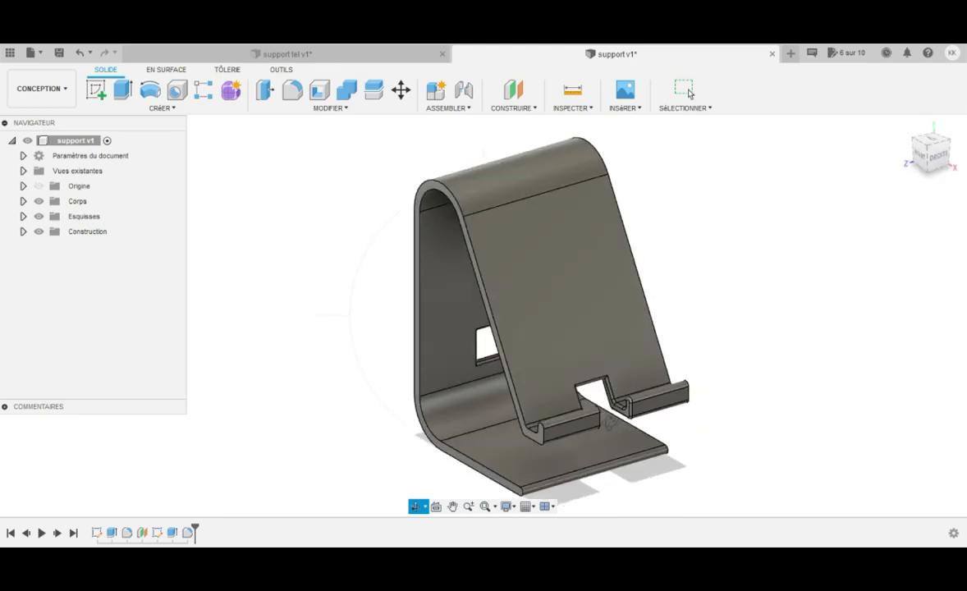
key(Escape)
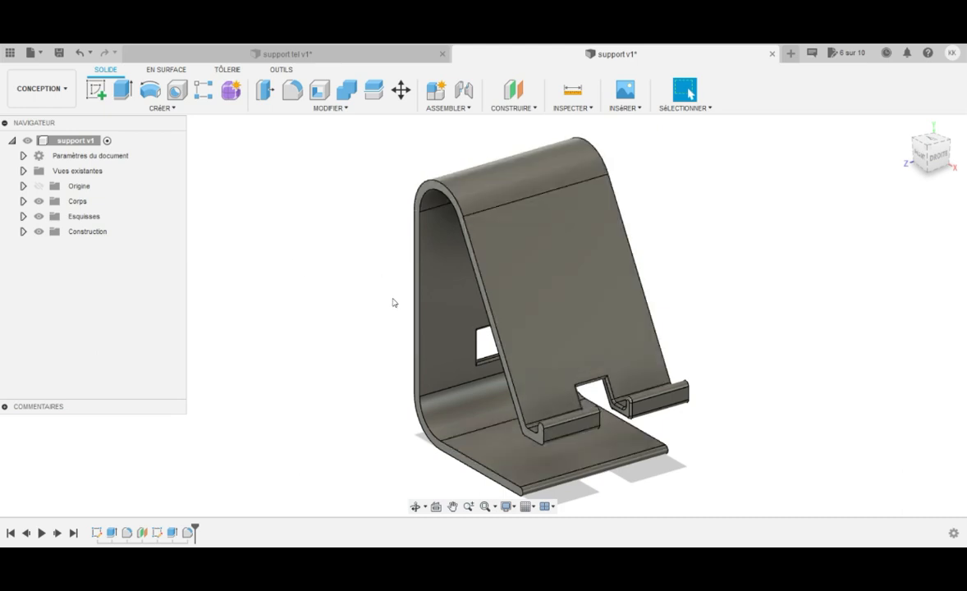
Step: Apply the Noyer - Brillant appearance from the library's finished woods to the whole support body
key(a)
mouse_move(958, 201)
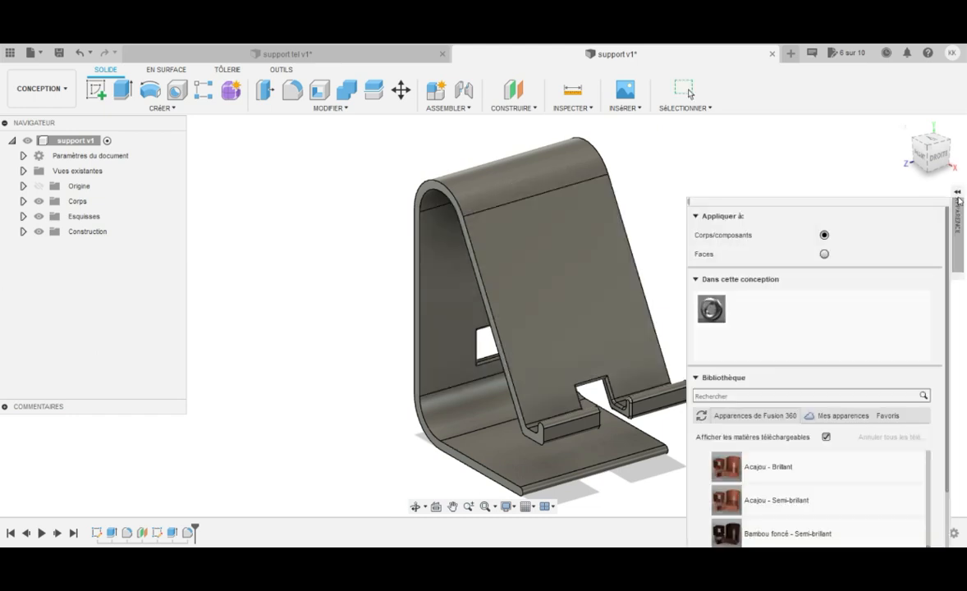
click(957, 193)
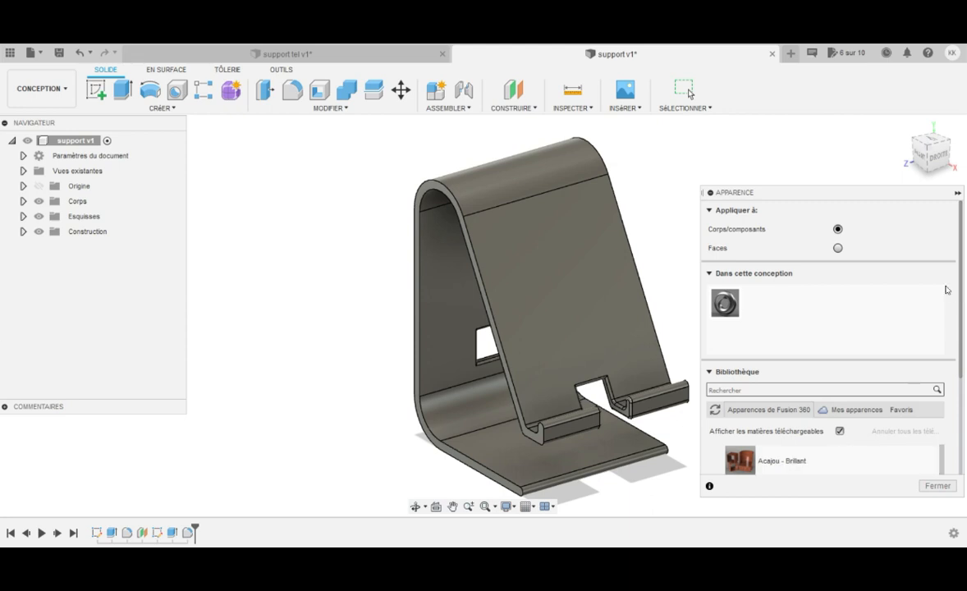
scroll(825, 457, down, 4)
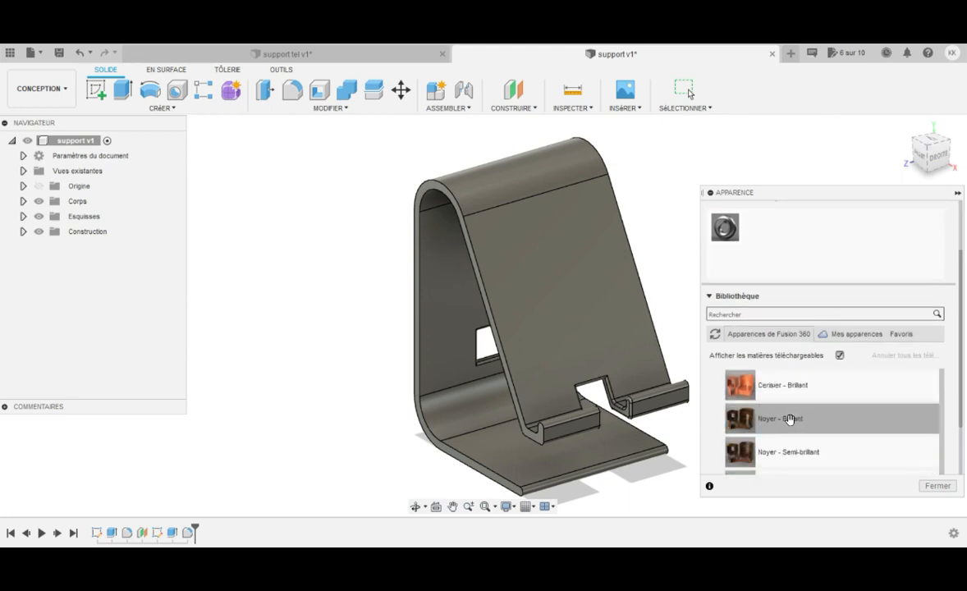
scroll(804, 412, up, 2)
scroll(740, 444, up, 2)
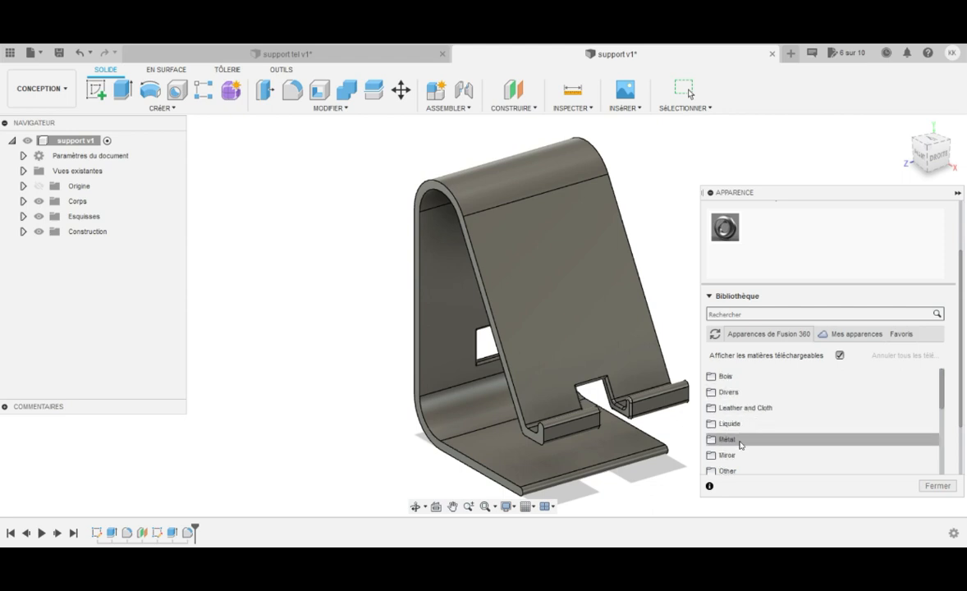
scroll(741, 445, down, 3)
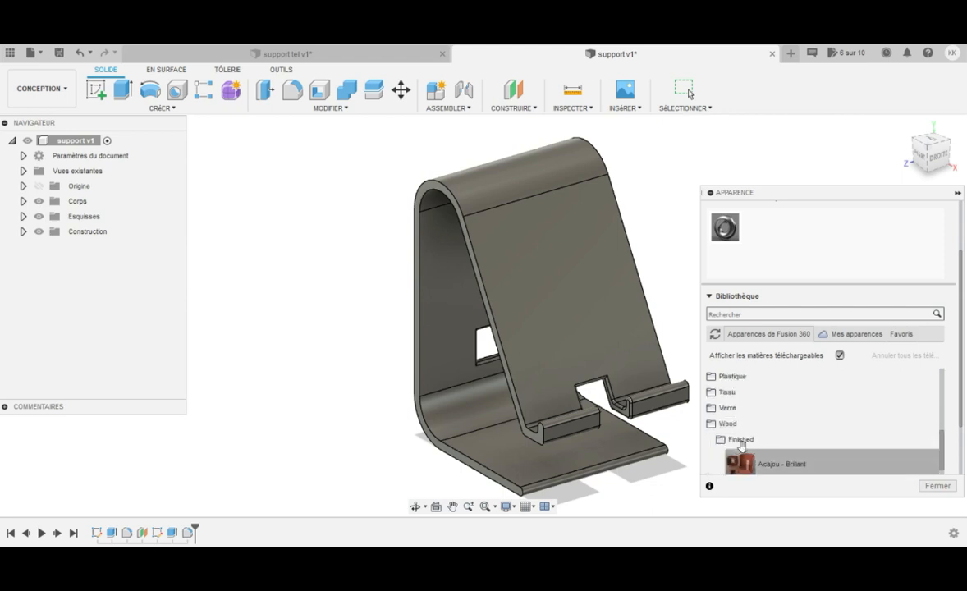
scroll(747, 435, down, 5)
scroll(760, 425, up, 1)
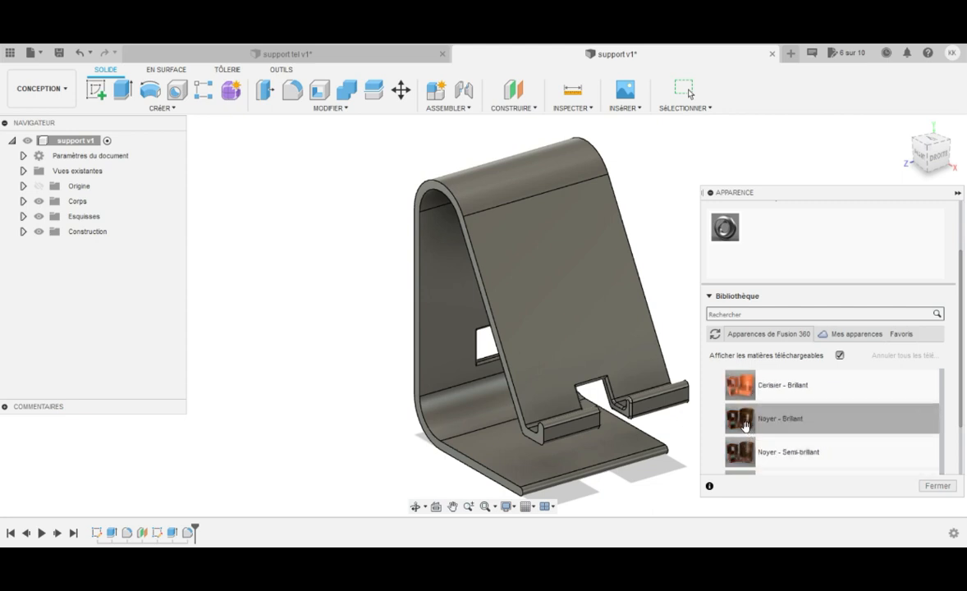
drag(744, 423, 545, 287)
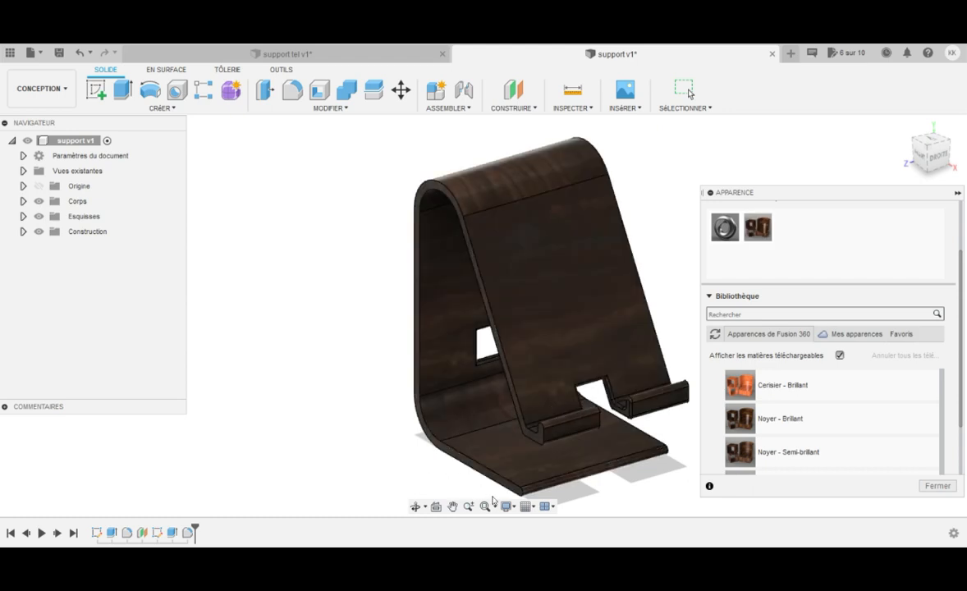
Step: Examine the wood finish on the support from several sides and collapse the appearance settings
click(416, 507)
drag(379, 468, 391, 430)
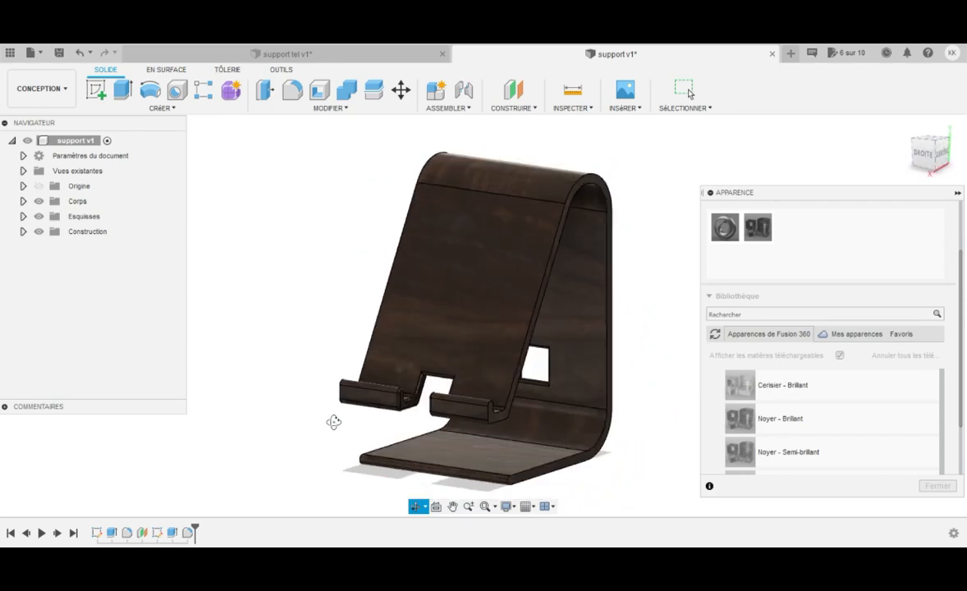
drag(334, 422, 349, 443)
shift+middle_drag(349, 443, 510, 469)
mouse_move(511, 470)
mouse_down()
mouse_move(674, 381)
mouse_move(692, 354)
mouse_up()
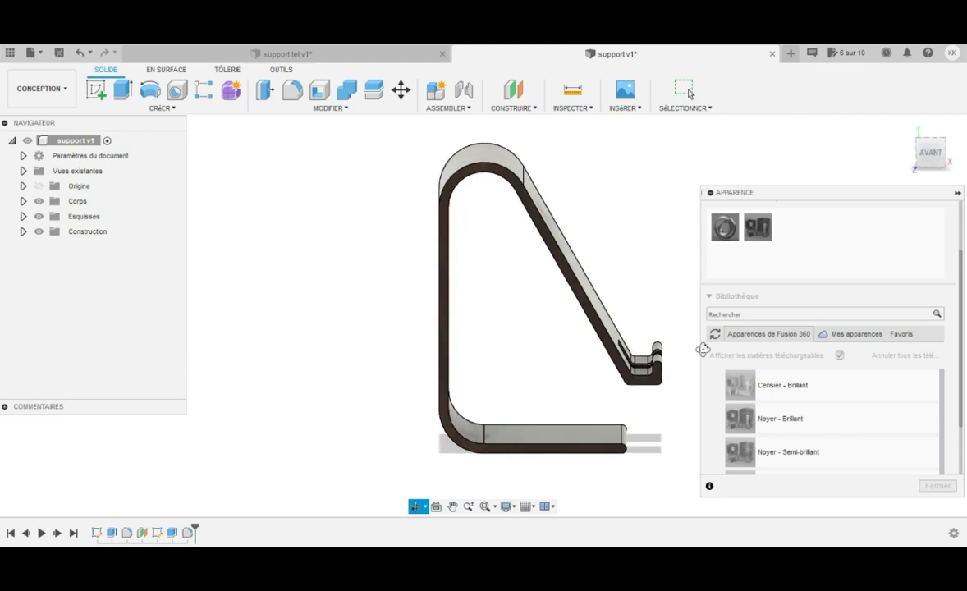
shift+middle_drag(710, 351, 635, 330)
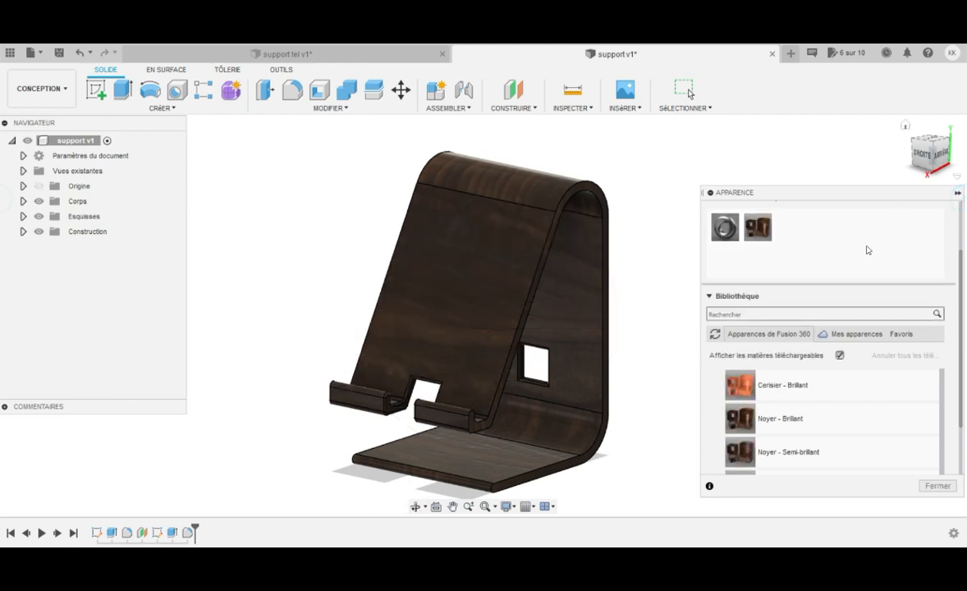
click(958, 194)
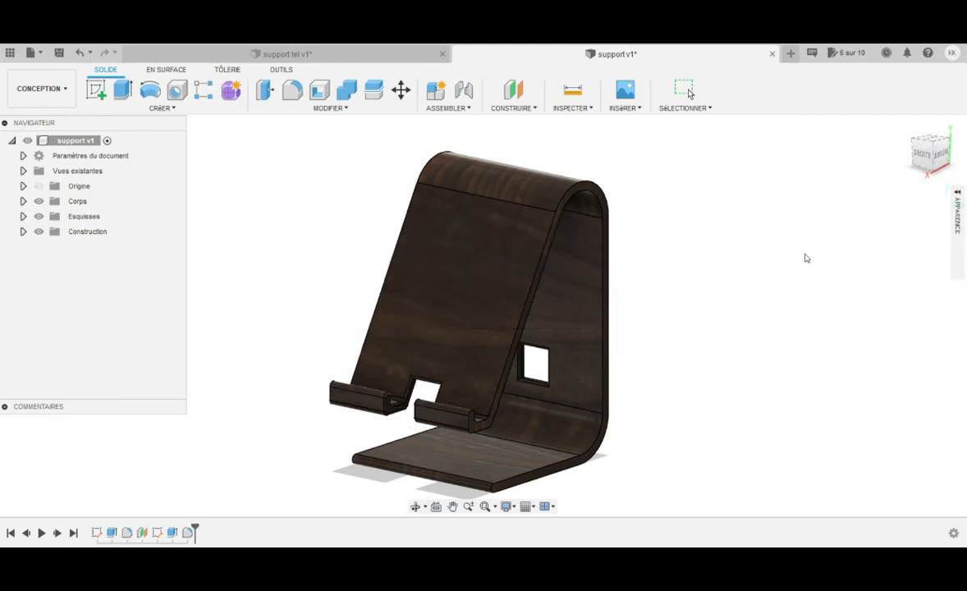